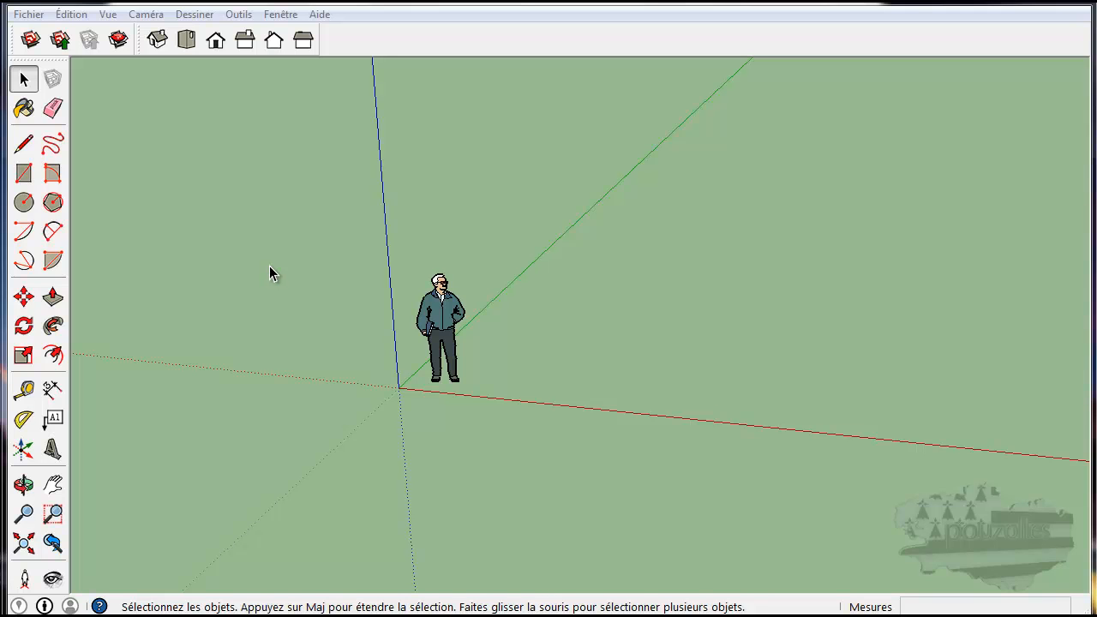
- Draw a vertical rectangle about 2.85 m high, standing on the red axis beside the human figure, as the front wall
{"action": "left_click", "coordinate": [24, 173]}
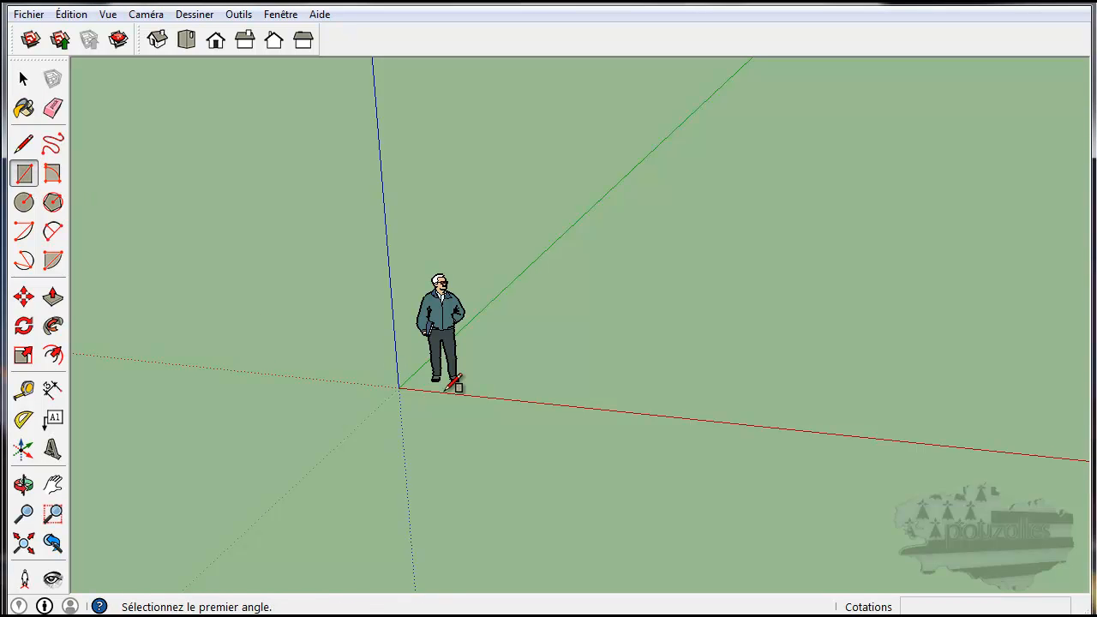
{"action": "middle_click_drag", "start_coordinate": [489, 392], "coordinate": [619, 274]}
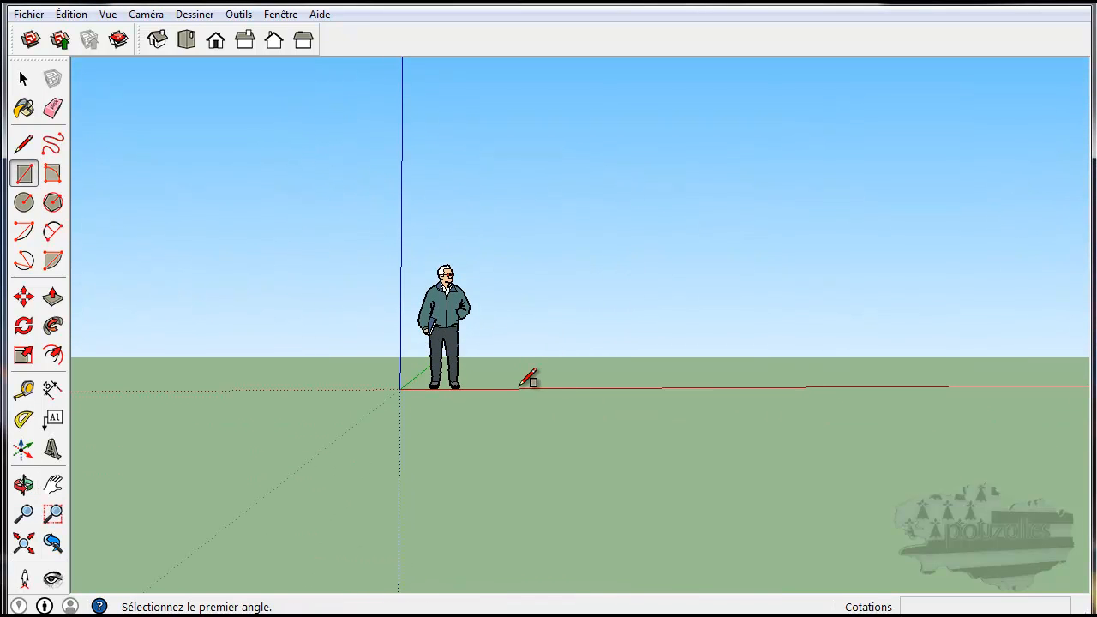
{"action": "left_click", "coordinate": [521, 389]}
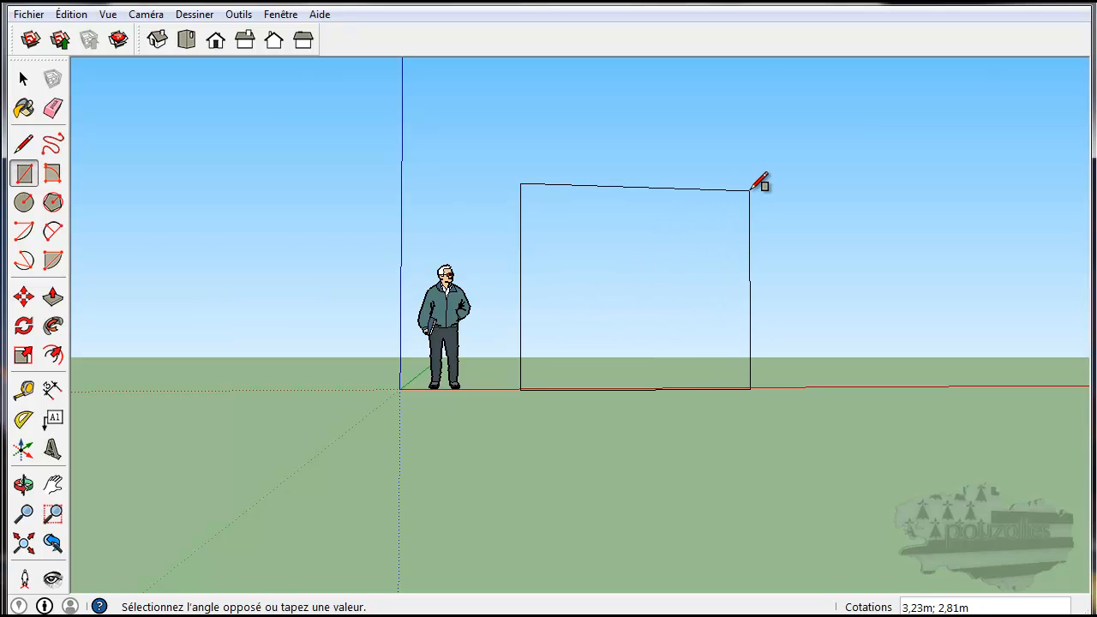
{"action": "left_click", "coordinate": [780, 187]}
{"action": "middle_click_drag", "start_coordinate": [716, 467], "coordinate": [580, 514]}
{"action": "scroll", "coordinate": [596, 512], "scroll_direction": "down", "scroll_amount": 2}
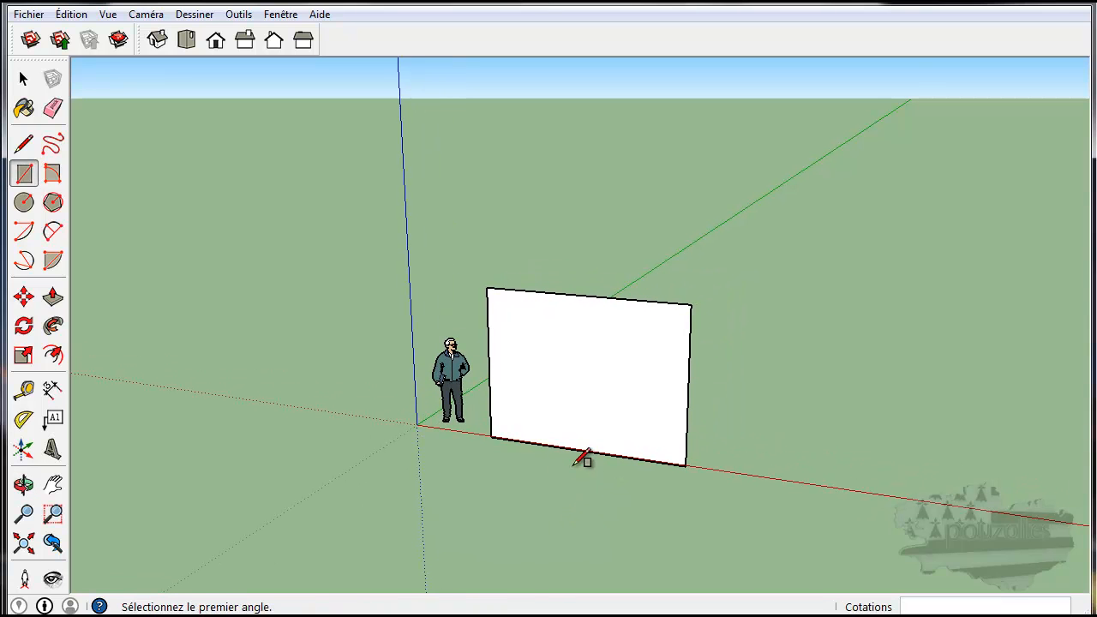
{"action": "left_click", "coordinate": [24, 144]}
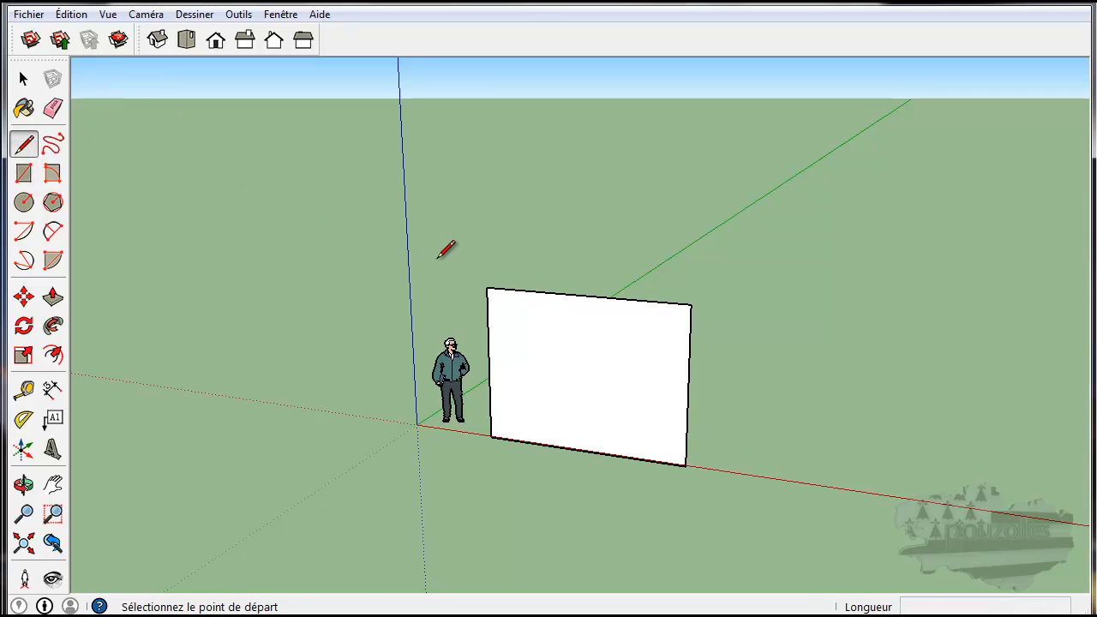
{"action": "scroll", "coordinate": [492, 284], "scroll_direction": "up", "scroll_amount": 3}
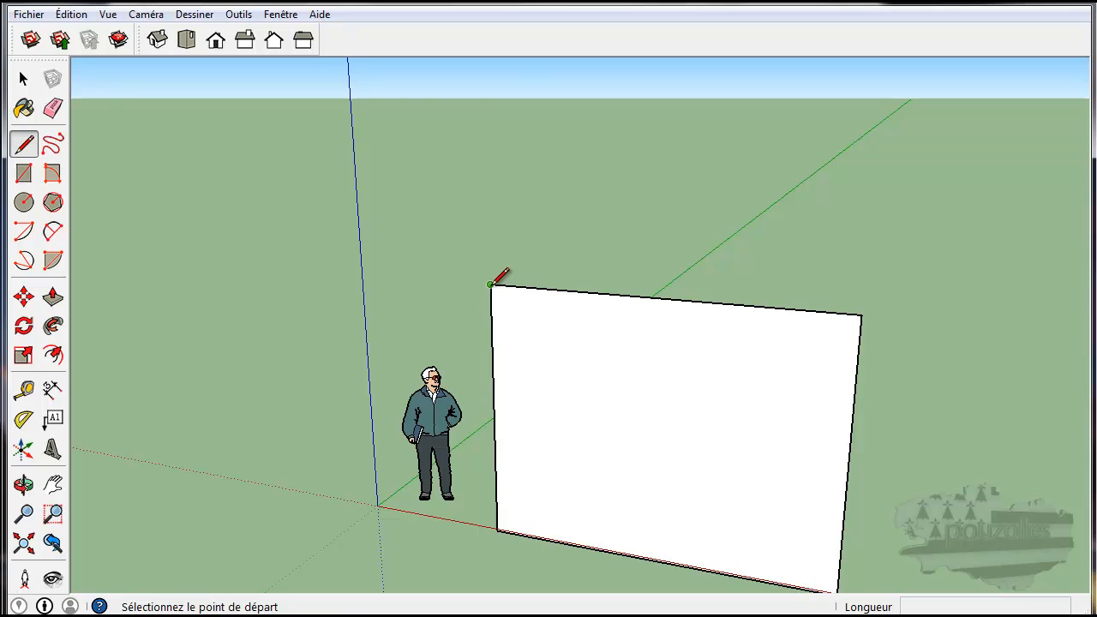
{"action": "left_click", "coordinate": [491, 284]}
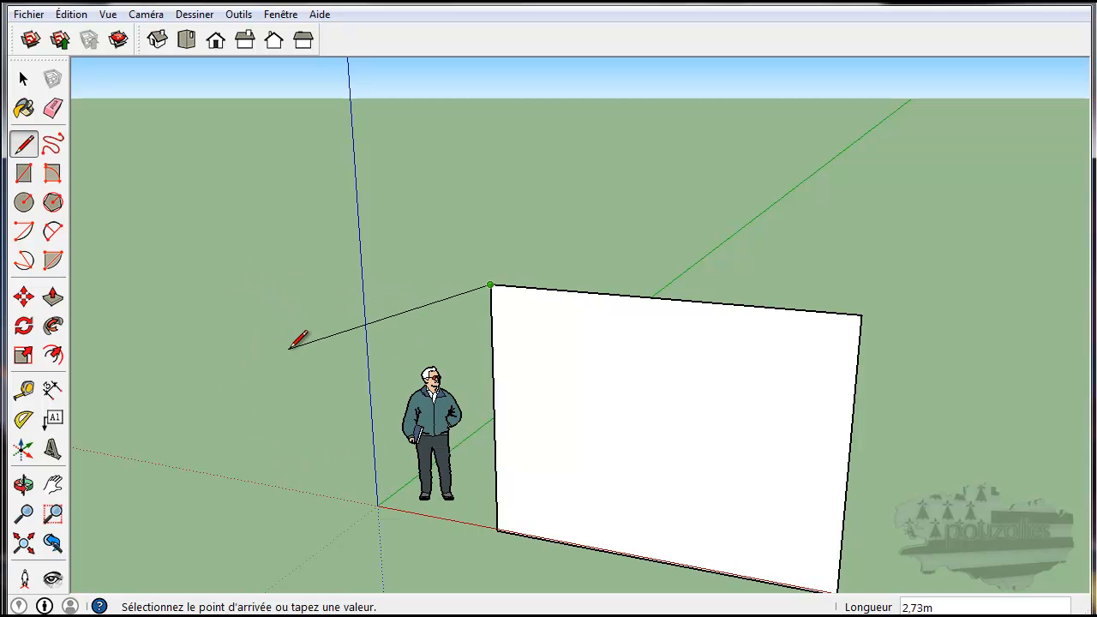
{"action": "left_click", "coordinate": [344, 348]}
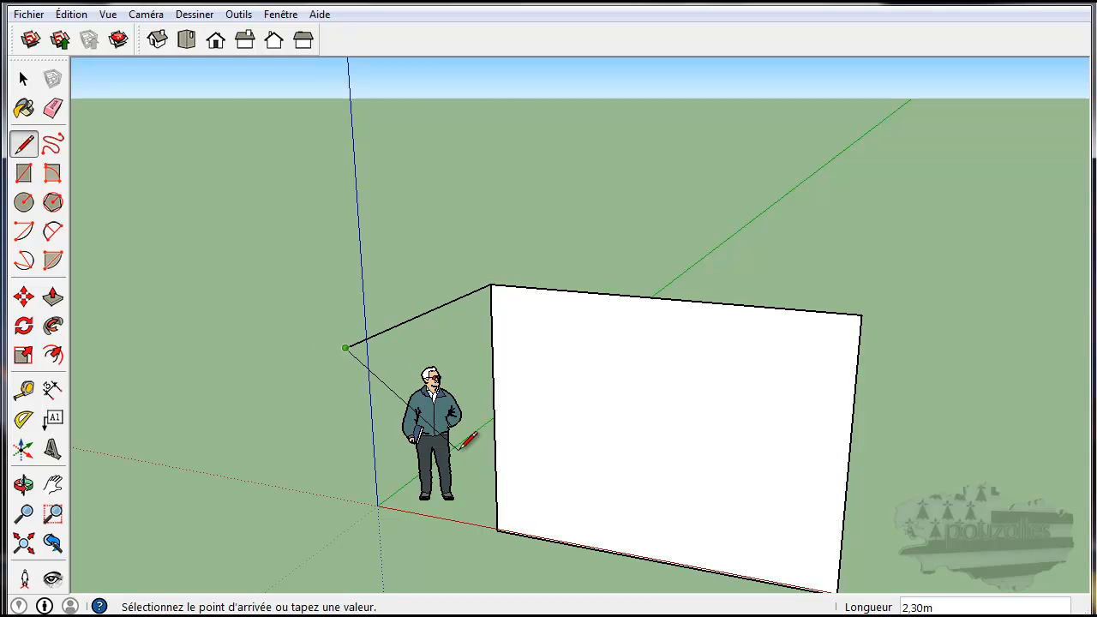
{"action": "mouse_move", "coordinate": [460, 443]}
{"action": "middle_mouse_down"}
{"action": "mouse_move", "coordinate": [583, 465]}
{"action": "mouse_move", "coordinate": [783, 421]}
{"action": "mouse_move", "coordinate": [920, 431]}
{"action": "mouse_move", "coordinate": [1001, 451]}
{"action": "mouse_move", "coordinate": [1033, 478]}
{"action": "mouse_move", "coordinate": [901, 502]}
{"action": "mouse_move", "coordinate": [465, 450]}
{"action": "mouse_move", "coordinate": [324, 408]}
{"action": "middle_mouse_up"}
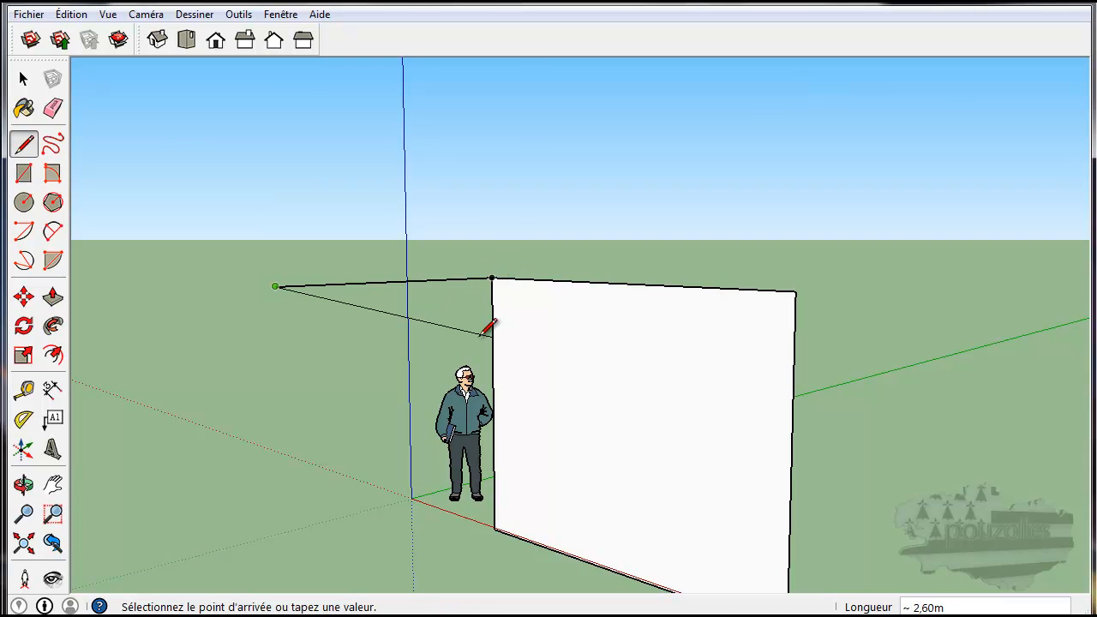
{"action": "mouse_move", "coordinate": [353, 369]}
{"action": "middle_mouse_down"}
{"action": "mouse_move", "coordinate": [477, 417]}
{"action": "mouse_move", "coordinate": [654, 428]}
{"action": "mouse_move", "coordinate": [578, 451]}
{"action": "middle_mouse_up"}
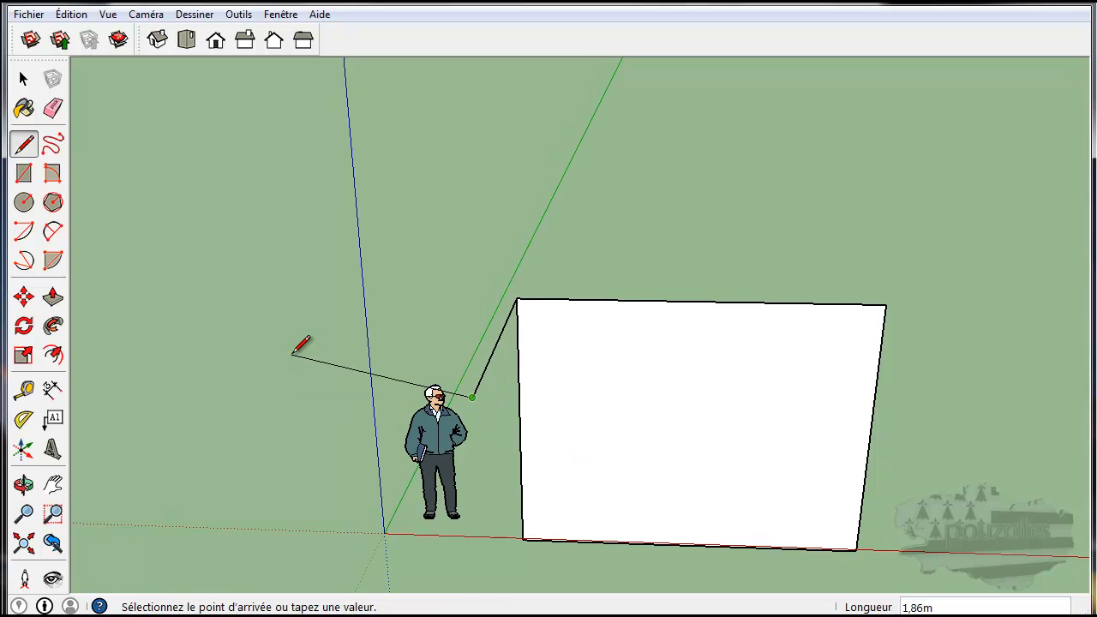
{"action": "key", "text": "Escape"}
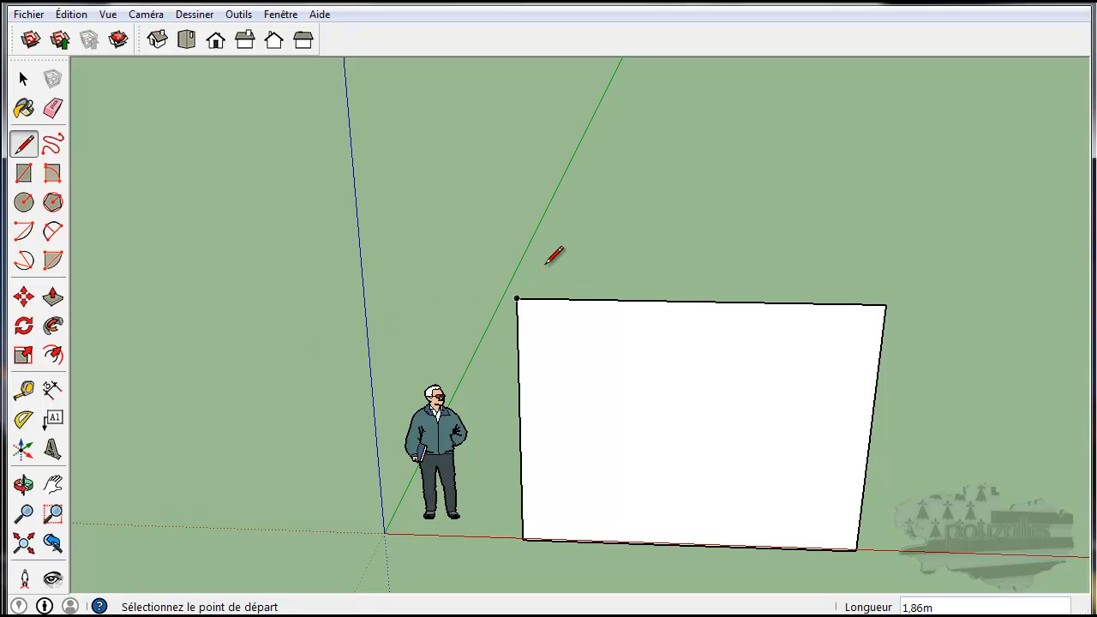
- Draw two sloping lines from the wall's upper corners to an apex aligned above the midpoint of its top edge, forming a triangular gable
{"action": "left_click", "coordinate": [517, 298]}
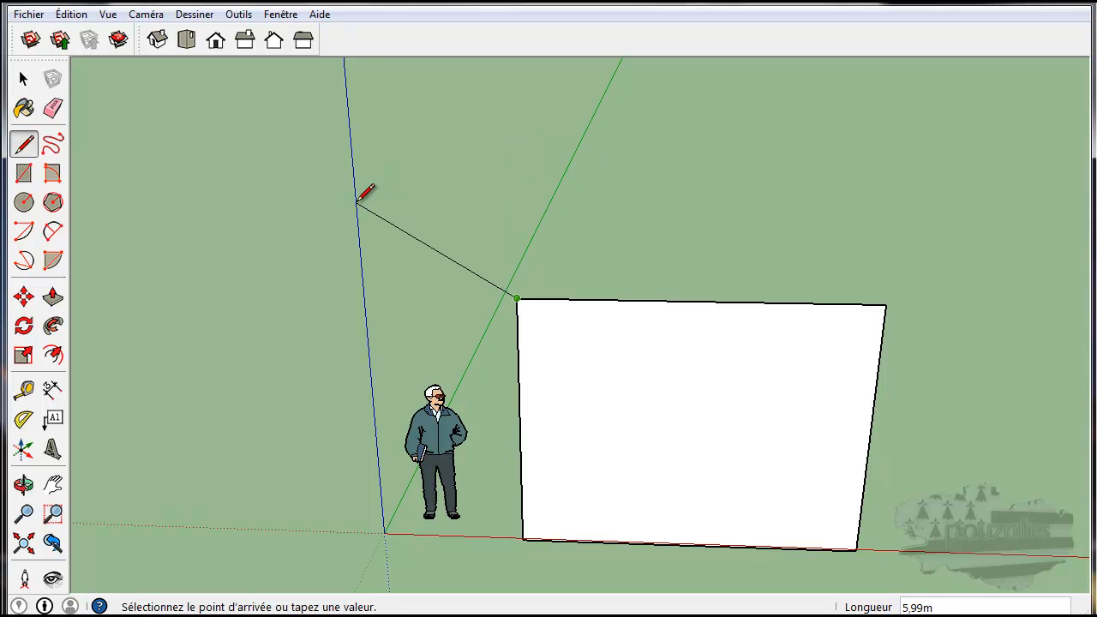
{"action": "middle_click_drag", "start_coordinate": [517, 247], "coordinate": [541, 177]}
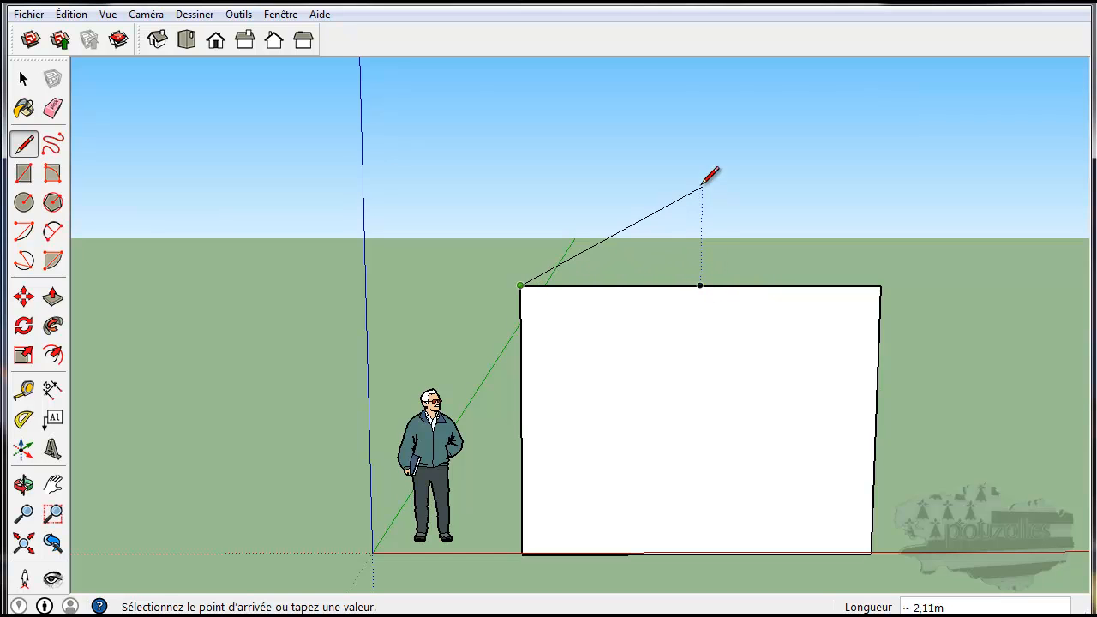
{"action": "left_click", "coordinate": [702, 129]}
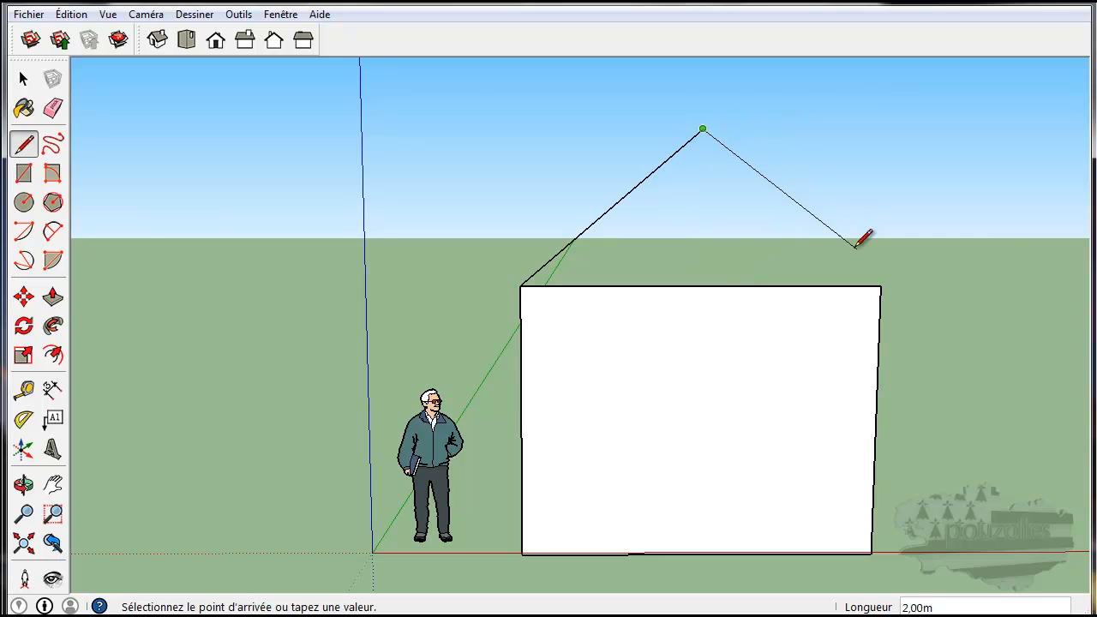
{"action": "left_click", "coordinate": [880, 285]}
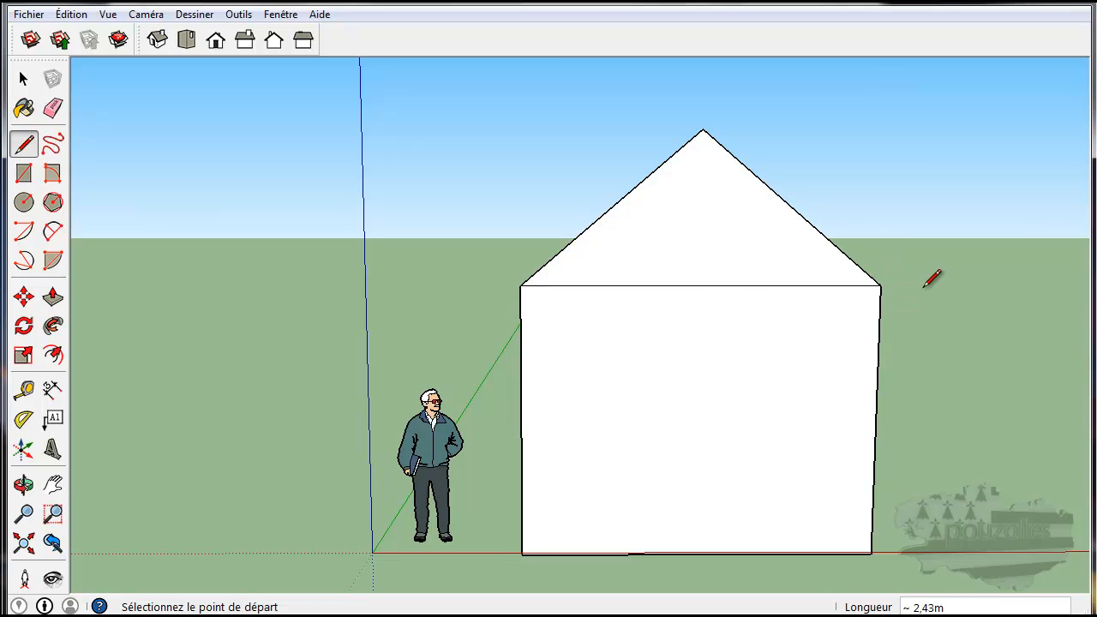
- Draw the side wall with lines from the front wall's upper corner along the green axis, down 2.85 m, and back to its lower corner
{"action": "key", "text": "o"}
{"action": "mouse_move", "coordinate": [968, 368]}
{"action": "left_mouse_down"}
{"action": "mouse_move", "coordinate": [784, 448]}
{"action": "mouse_move", "coordinate": [501, 450]}
{"action": "mouse_move", "coordinate": [823, 411]}
{"action": "mouse_move", "coordinate": [872, 384]}
{"action": "mouse_move", "coordinate": [663, 411]}
{"action": "mouse_move", "coordinate": [818, 397]}
{"action": "left_mouse_up"}
{"action": "key", "text": "l"}
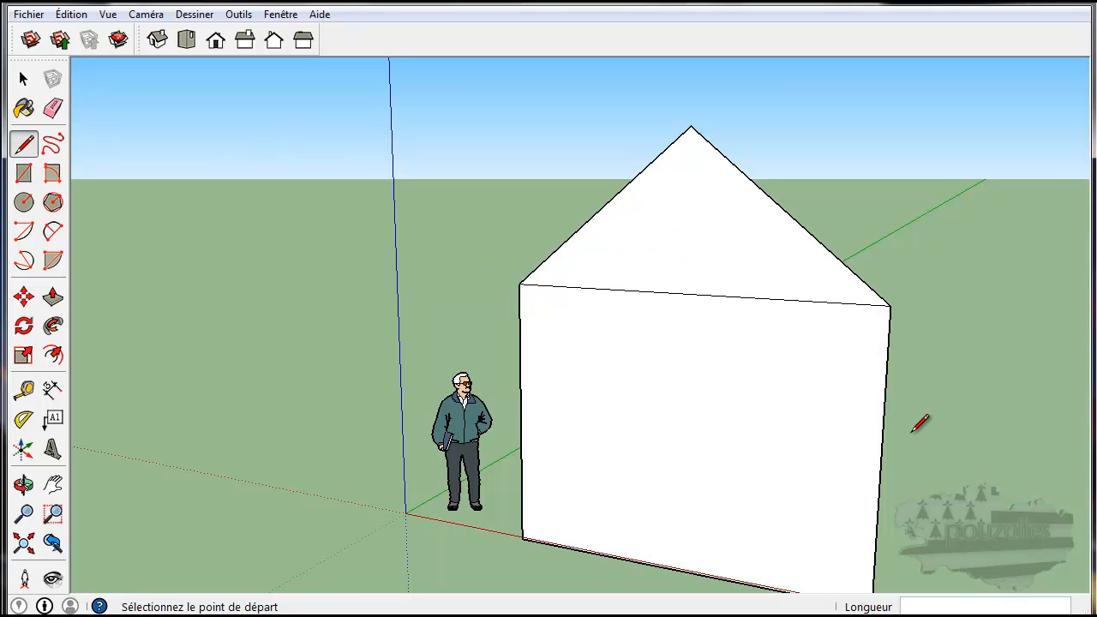
{"action": "mouse_move", "coordinate": [997, 370]}
{"action": "middle_mouse_down"}
{"action": "mouse_move", "coordinate": [810, 400]}
{"action": "mouse_move", "coordinate": [823, 385]}
{"action": "middle_mouse_up"}
{"action": "middle_click_drag", "start_coordinate": [843, 426], "coordinate": [725, 366]}
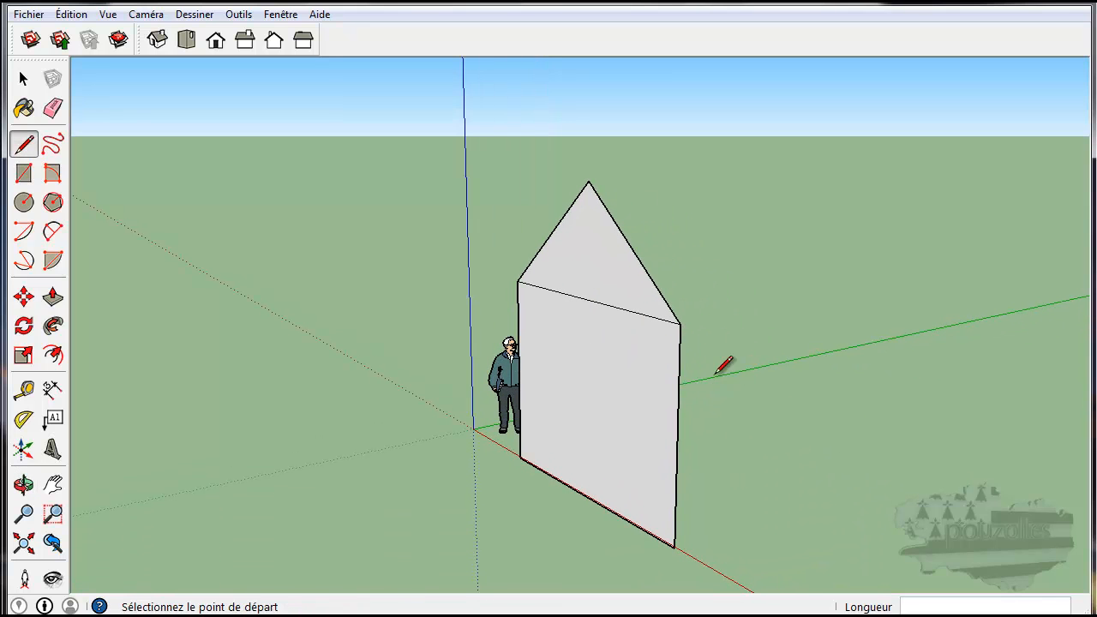
{"action": "left_click", "coordinate": [681, 324]}
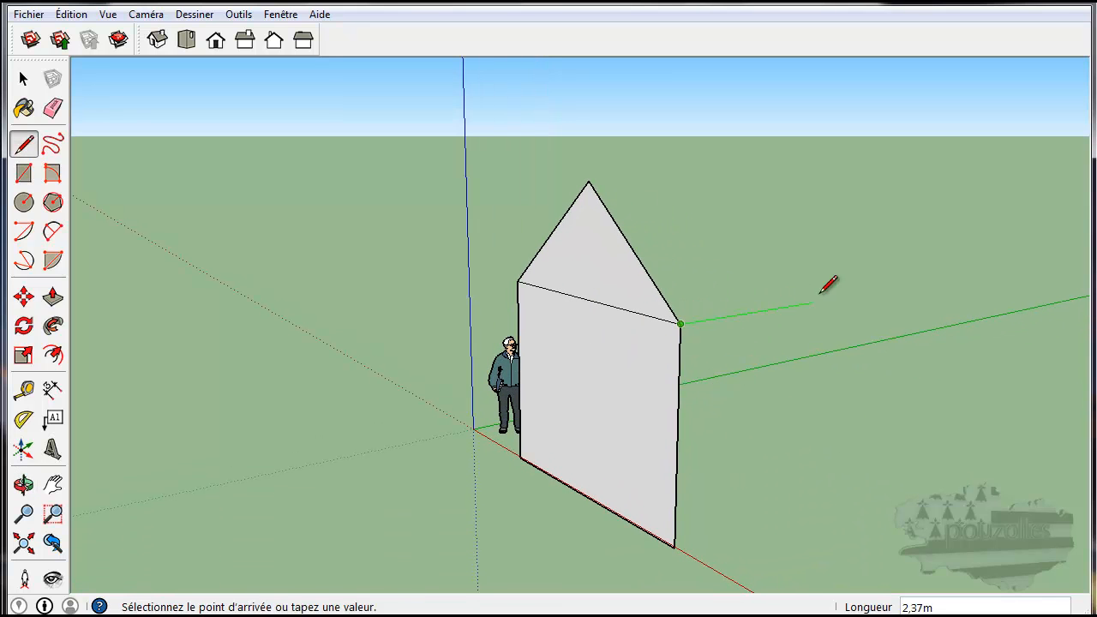
{"action": "left_click", "coordinate": [940, 281]}
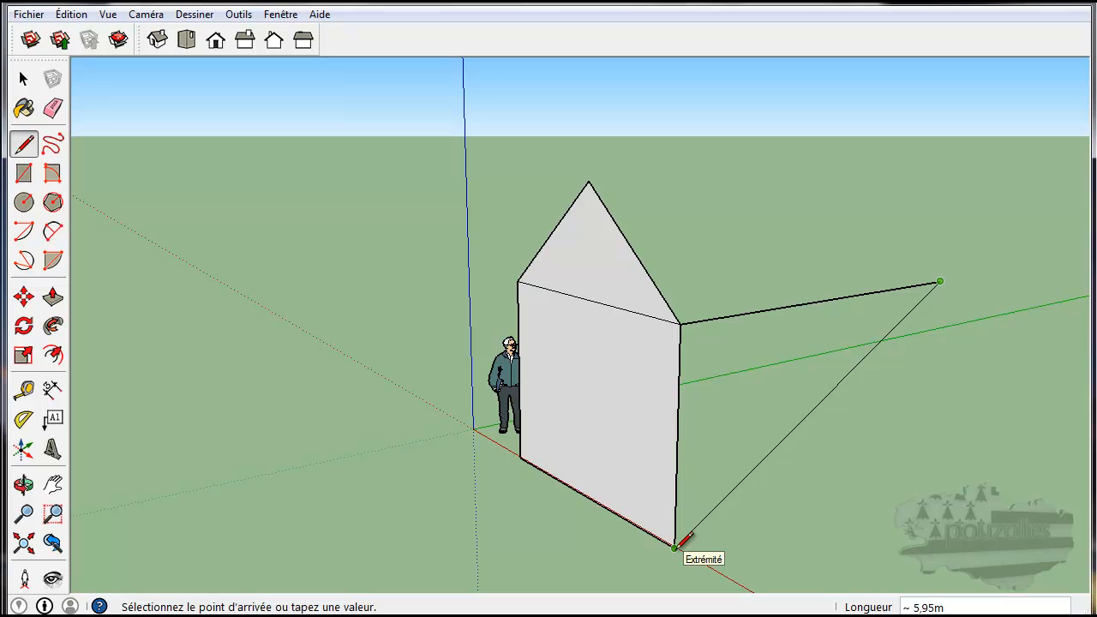
{"action": "left_click", "coordinate": [923, 459]}
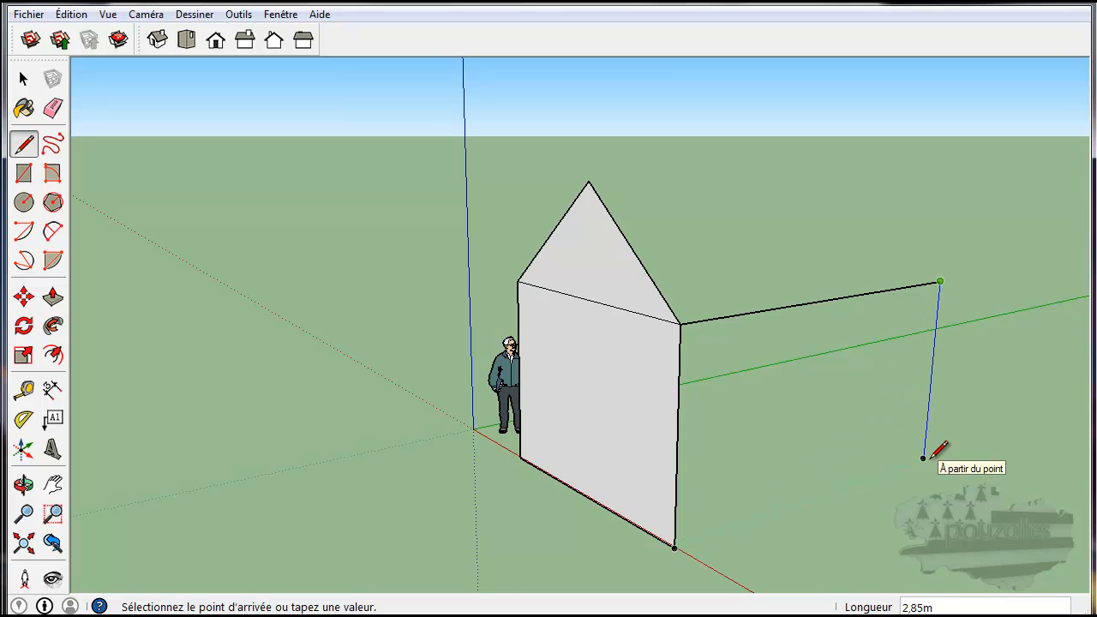
{"action": "left_click", "coordinate": [923, 459]}
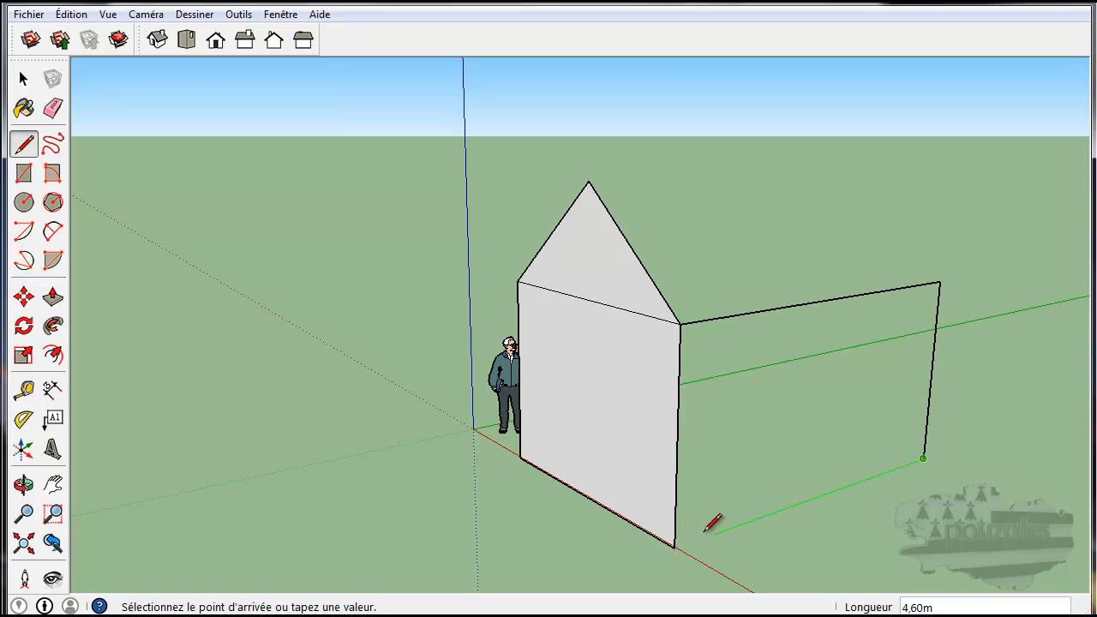
{"action": "left_click", "coordinate": [676, 544]}
- Draw two stacked vertical rectangles, each about 2.2 m wide and 1.4 m high, on the red axis beside the house, reaching the wall's height
{"action": "key", "text": "o"}
{"action": "left_click_drag", "start_coordinate": [966, 549], "coordinate": [942, 497]}
{"action": "mouse_move", "coordinate": [942, 497]}
{"action": "middle_mouse_down"}
{"action": "mouse_move", "coordinate": [892, 522]}
{"action": "mouse_move", "coordinate": [1024, 527]}
{"action": "middle_mouse_up"}
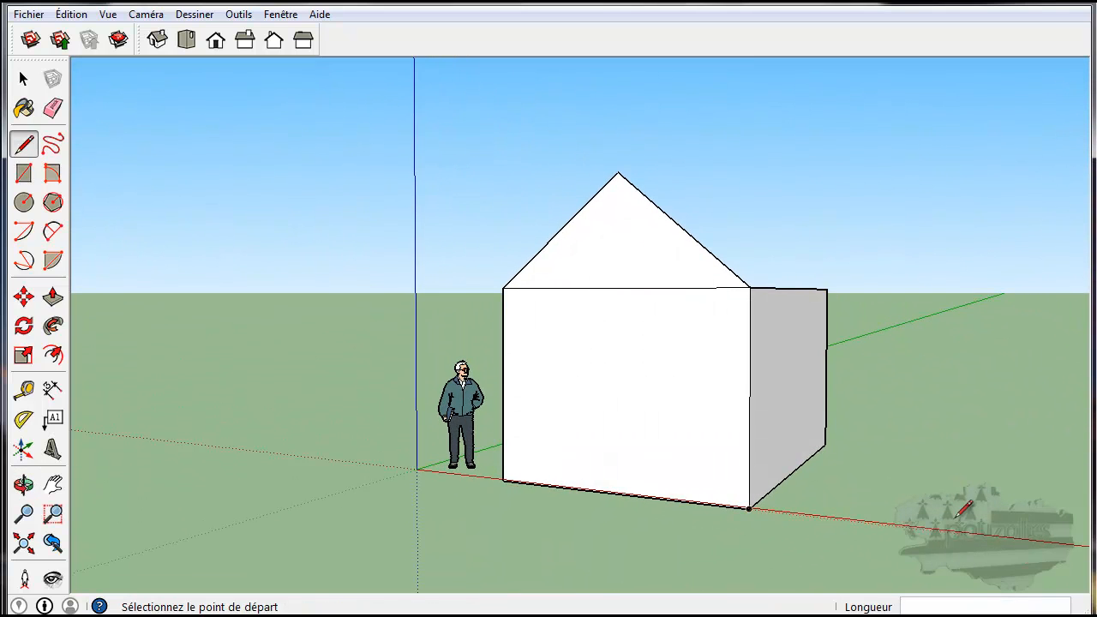
{"action": "mouse_move", "coordinate": [935, 507]}
{"action": "middle_mouse_down", "text": "shift"}
{"action": "mouse_move", "coordinate": [760, 503]}
{"action": "mouse_move", "coordinate": [754, 483]}
{"action": "mouse_move", "coordinate": [853, 492]}
{"action": "middle_mouse_up", "text": "shift"}
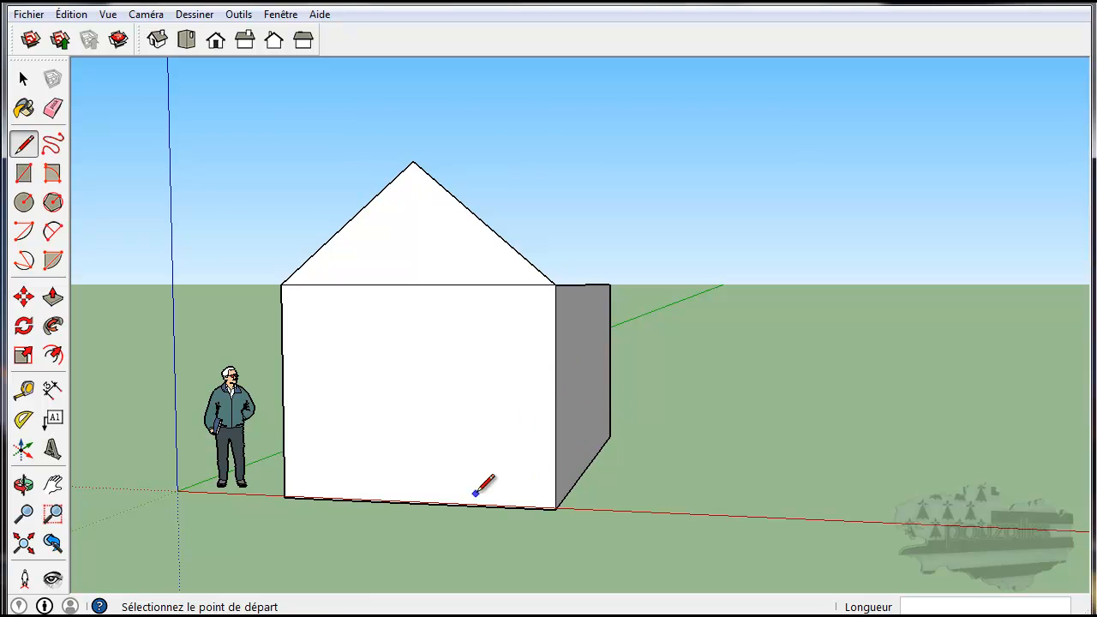
{"action": "left_click", "coordinate": [26, 175]}
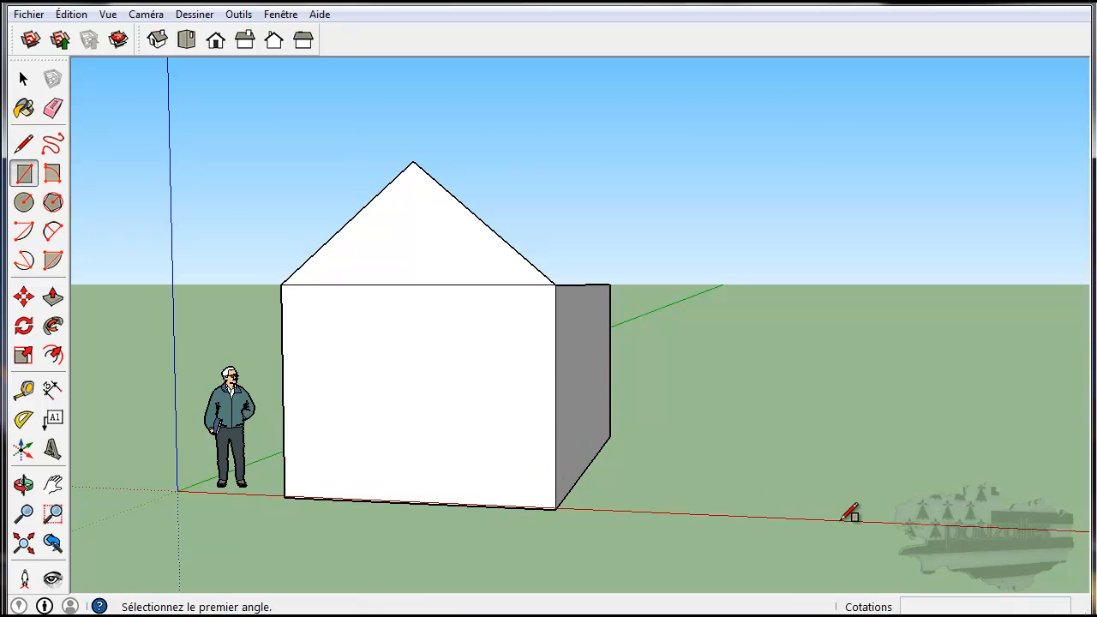
{"action": "left_click", "coordinate": [877, 520]}
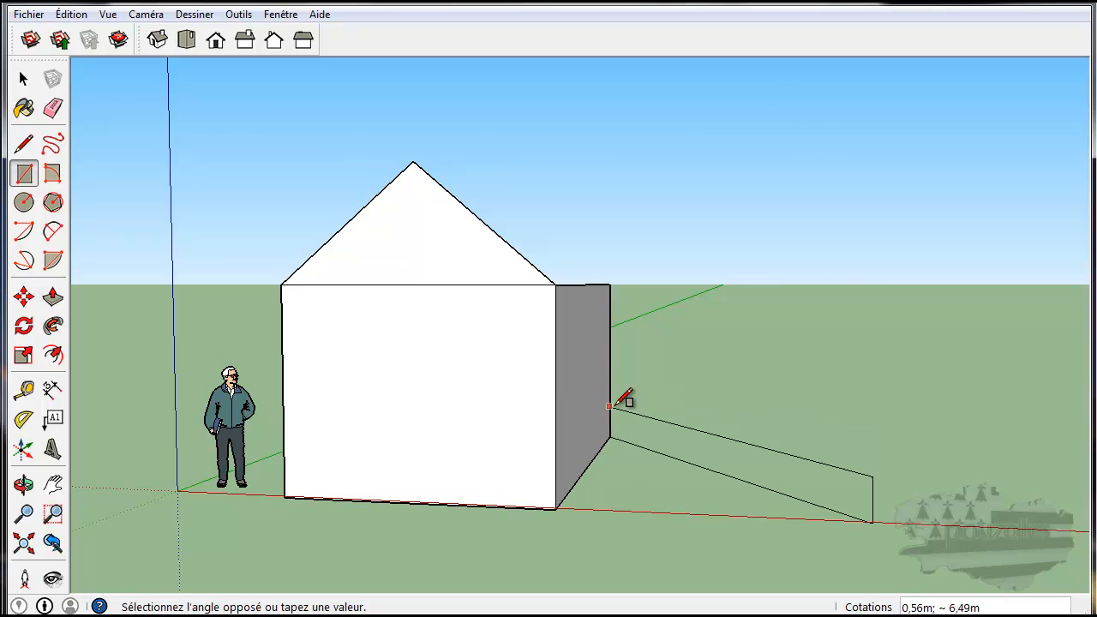
{"action": "left_click", "coordinate": [689, 402]}
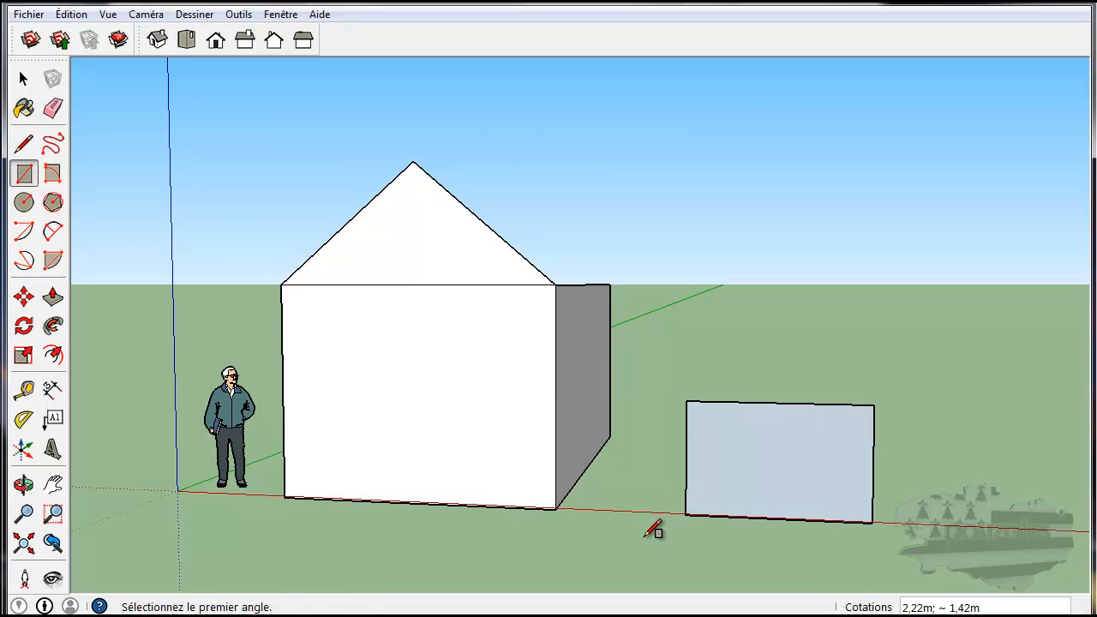
{"action": "left_click", "coordinate": [687, 401]}
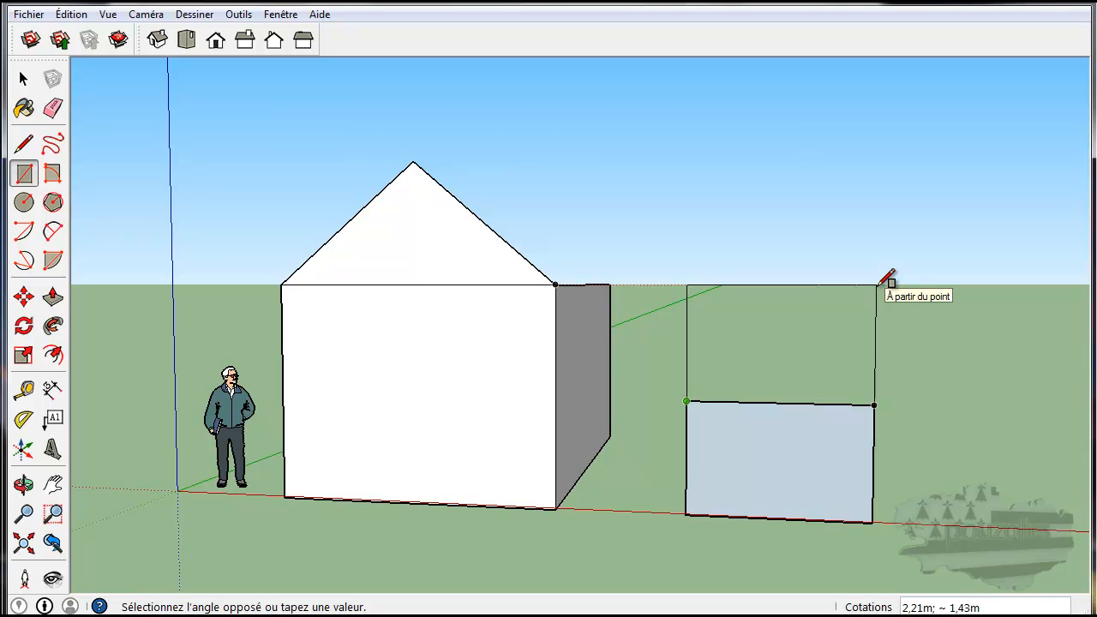
{"action": "left_click", "coordinate": [881, 284]}
- Select both stacked rectangles beside the house and start the Move tool
{"action": "middle_click_drag", "start_coordinate": [632, 460], "coordinate": [695, 485]}
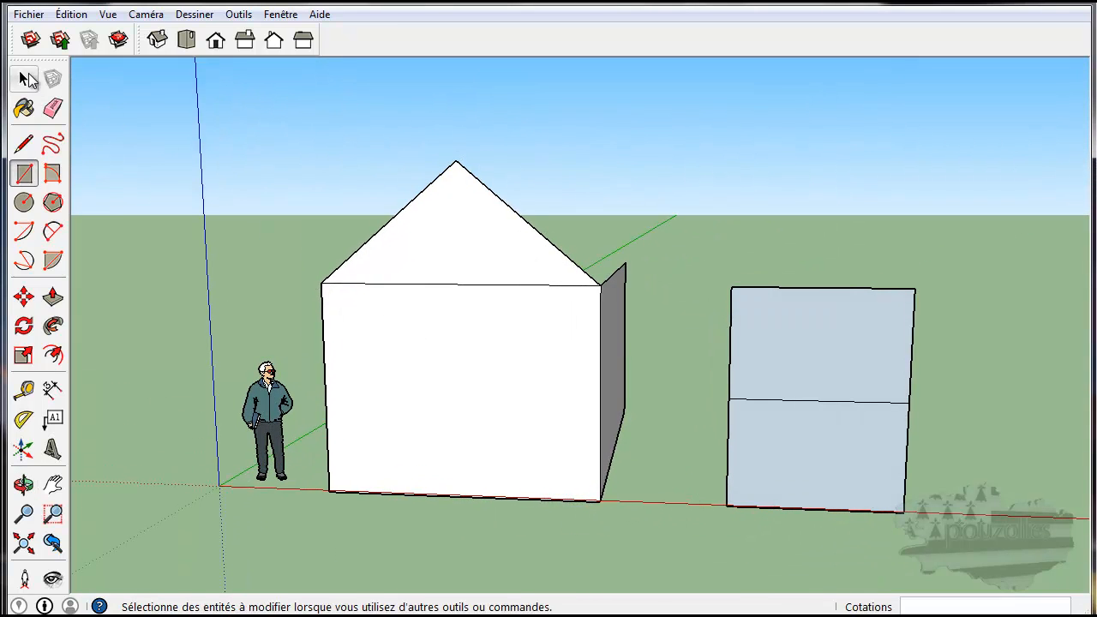
{"action": "left_click", "coordinate": [25, 80]}
{"action": "left_click_drag", "start_coordinate": [706, 269], "coordinate": [975, 561]}
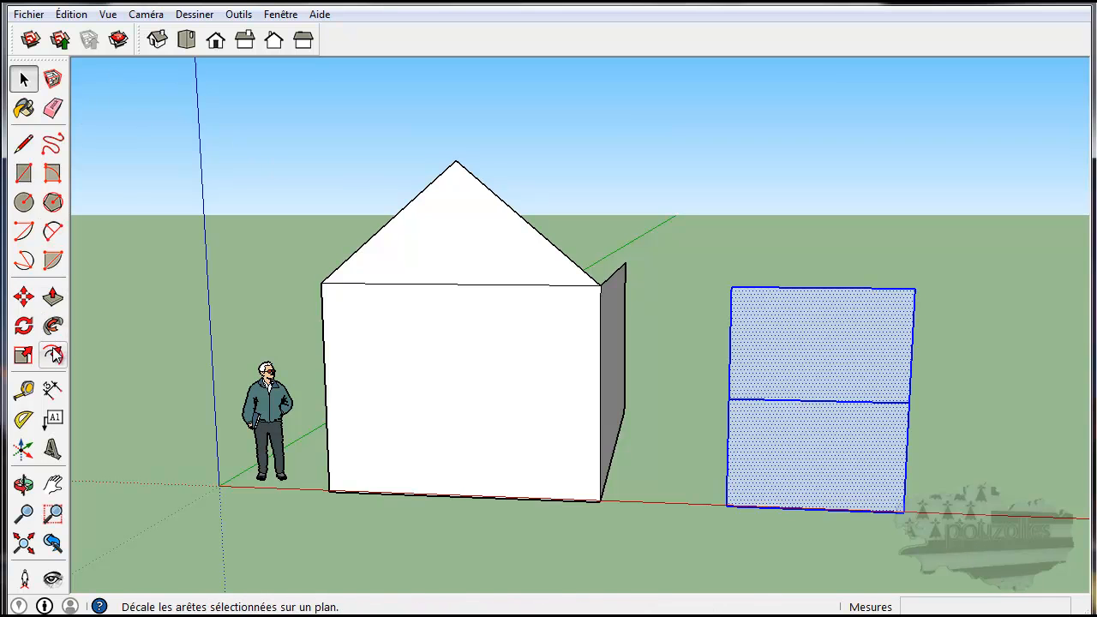
{"action": "left_click", "coordinate": [24, 296]}
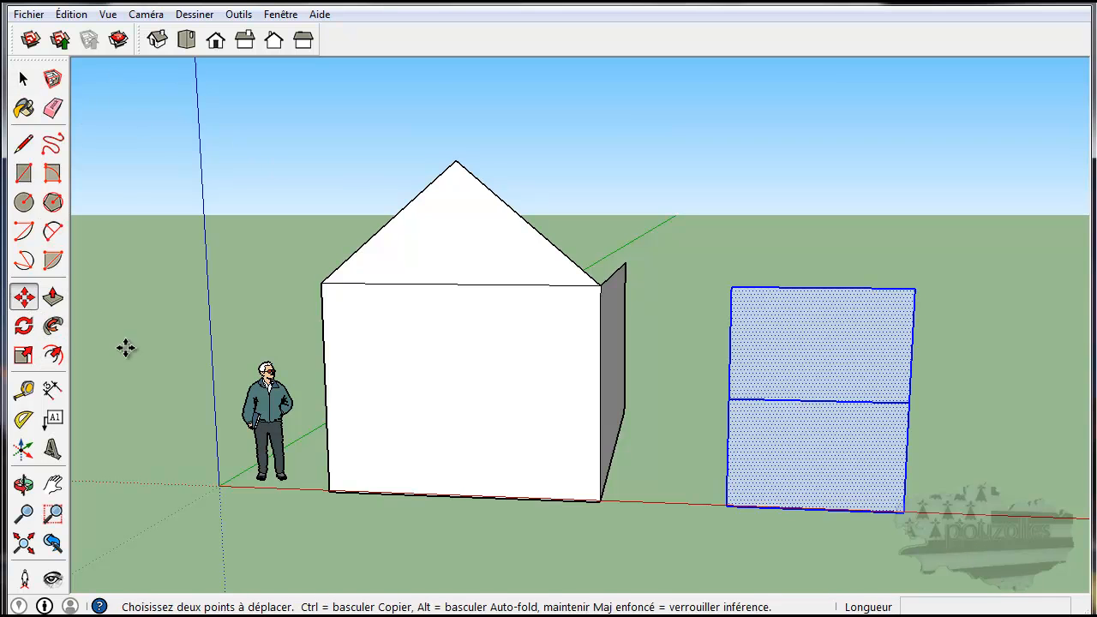
{"action": "left_click", "coordinate": [728, 507]}
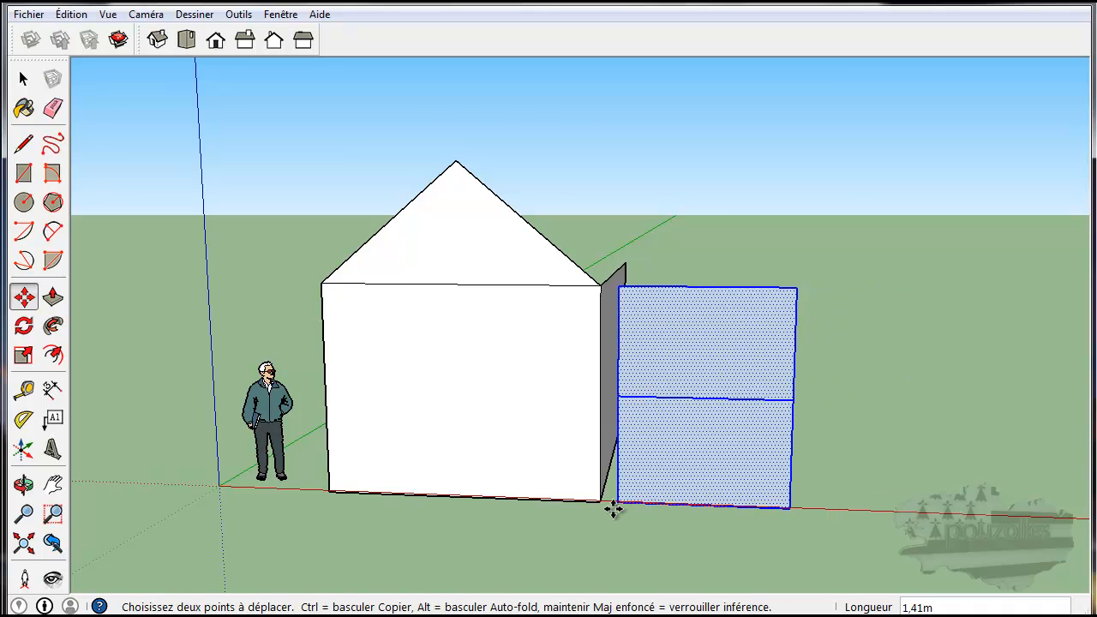
{"action": "left_click", "coordinate": [587, 511]}
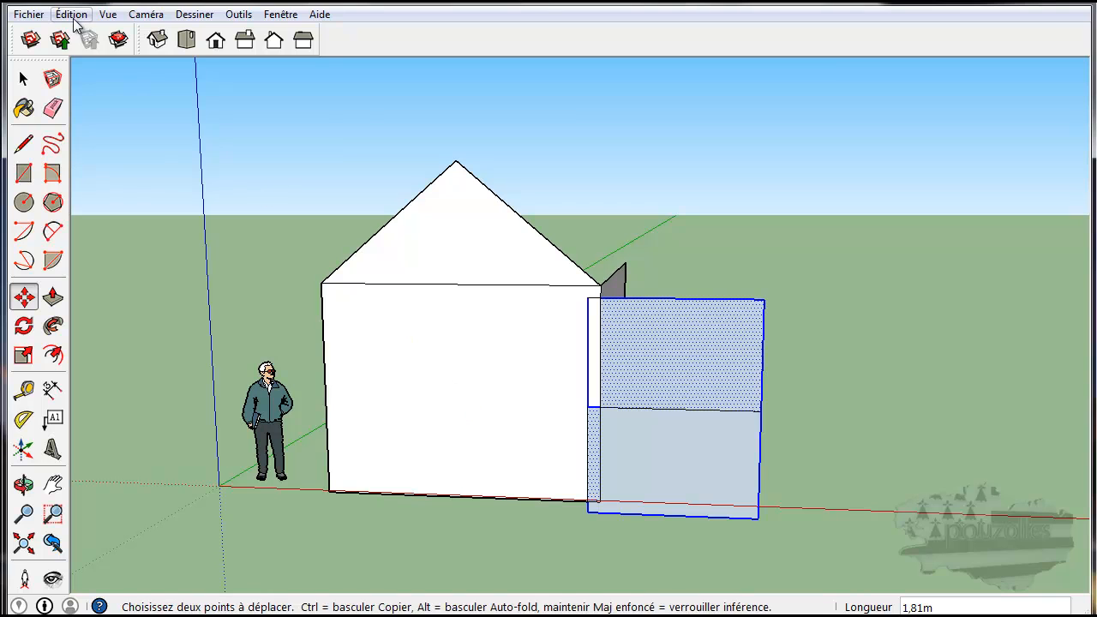
{"action": "key", "text": "ctrl+z"}
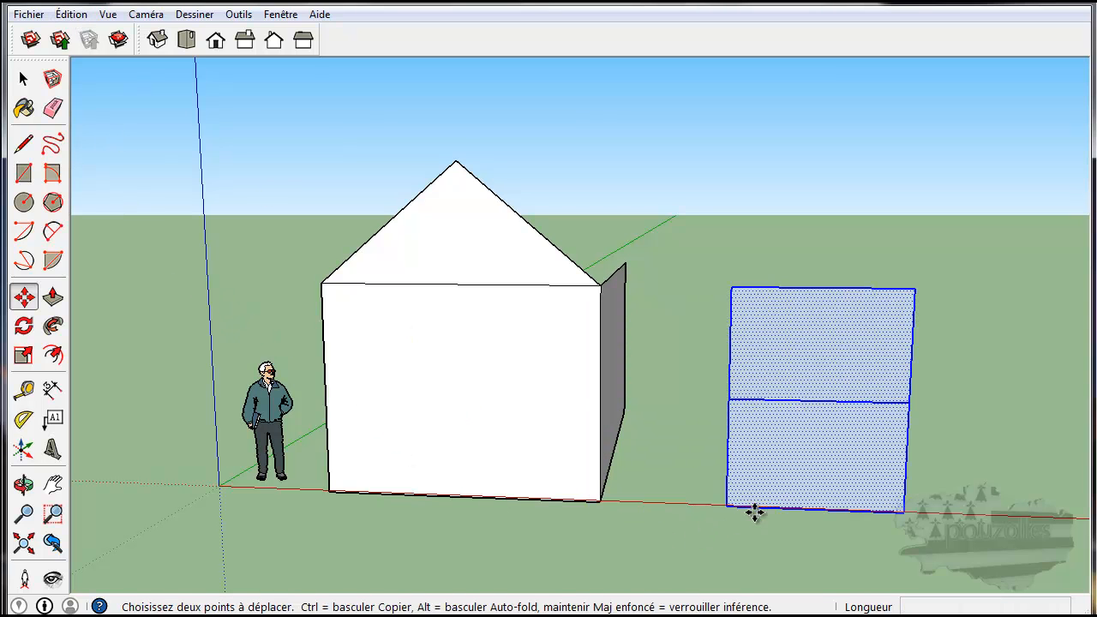
- Move the selected stacked rectangles 2.00 m along the red axis by their lower corner so they overlap the front wall's edge
{"action": "left_click", "coordinate": [726, 507]}
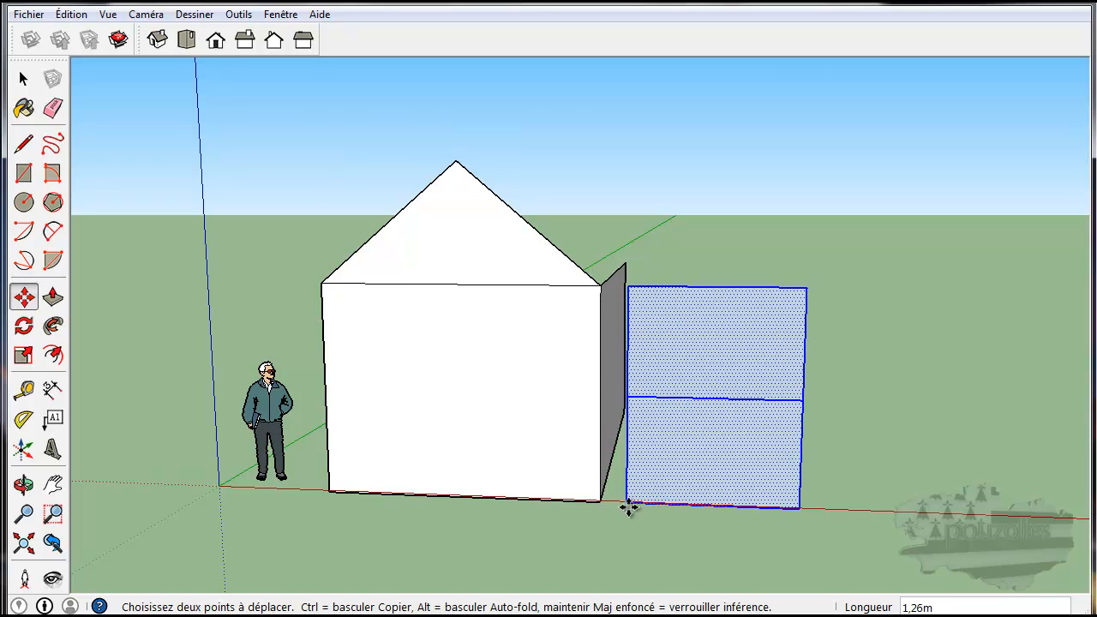
{"action": "left_click", "coordinate": [577, 506]}
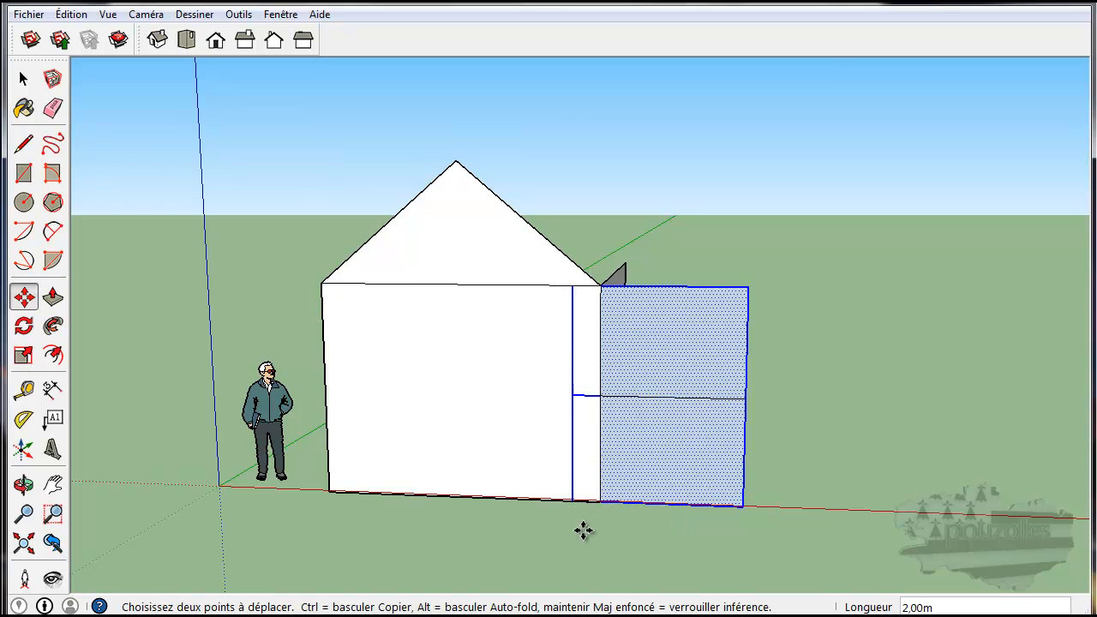
- Draw a vertical rectangle about 1.84 m wide and 2.83 m high on the red axis, aligned with the top of the house wall
{"action": "mouse_move", "coordinate": [744, 545]}
{"action": "middle_mouse_down"}
{"action": "mouse_move", "coordinate": [683, 548]}
{"action": "mouse_move", "coordinate": [451, 502]}
{"action": "mouse_move", "coordinate": [412, 437]}
{"action": "mouse_move", "coordinate": [525, 530]}
{"action": "mouse_move", "coordinate": [813, 558]}
{"action": "mouse_move", "coordinate": [882, 520]}
{"action": "mouse_move", "coordinate": [736, 562]}
{"action": "middle_mouse_up"}
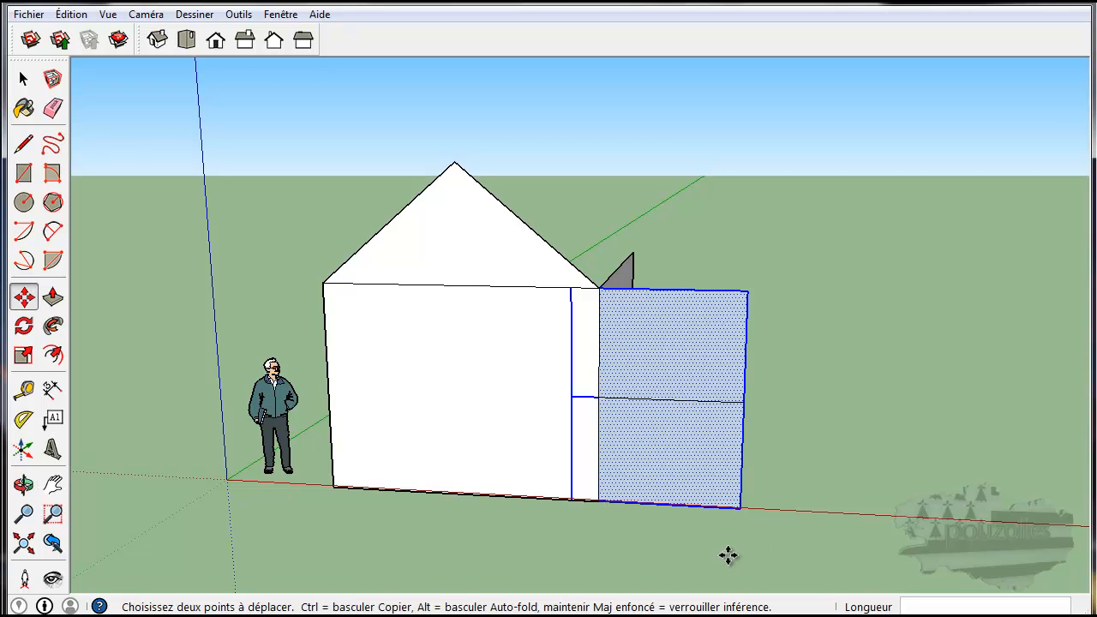
{"action": "left_click", "coordinate": [23, 173]}
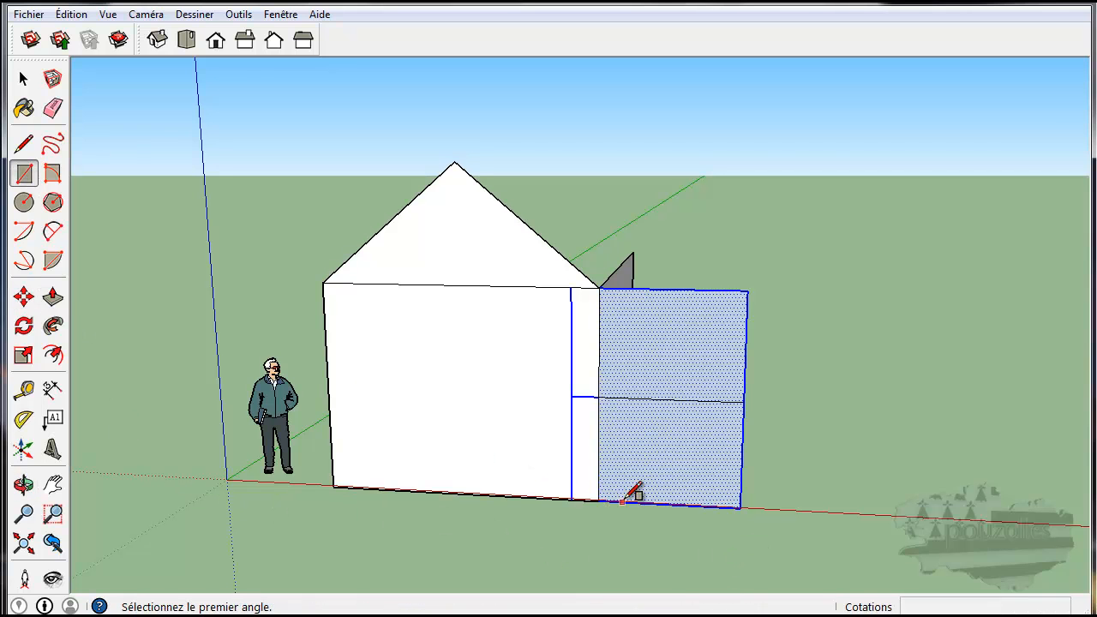
{"action": "left_click", "coordinate": [969, 520]}
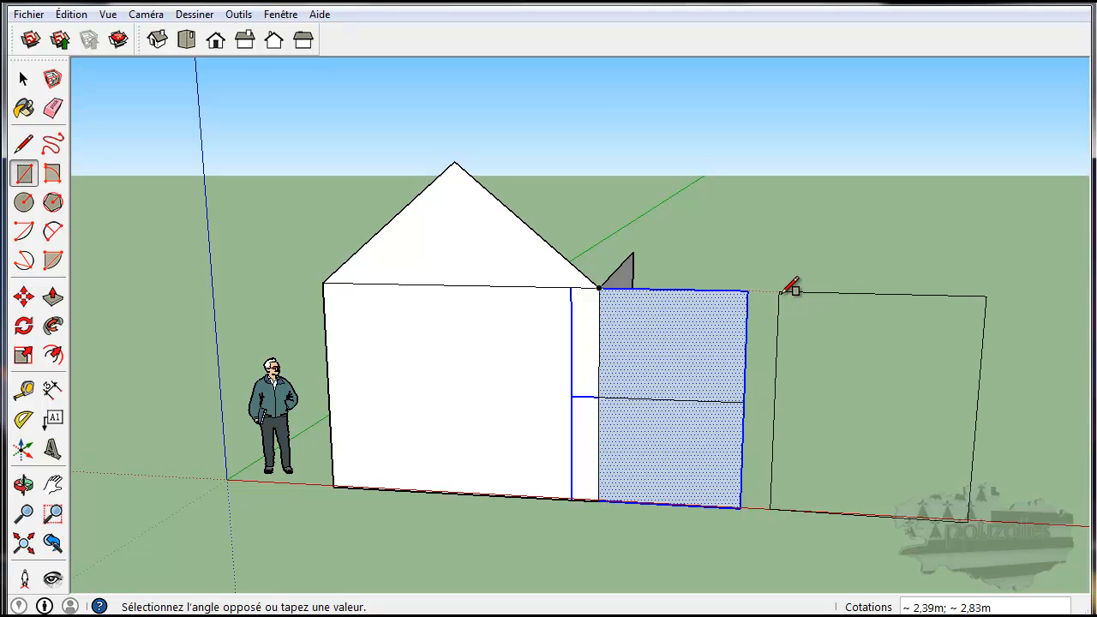
{"action": "middle_click_drag", "start_coordinate": [789, 292], "coordinate": [789, 239]}
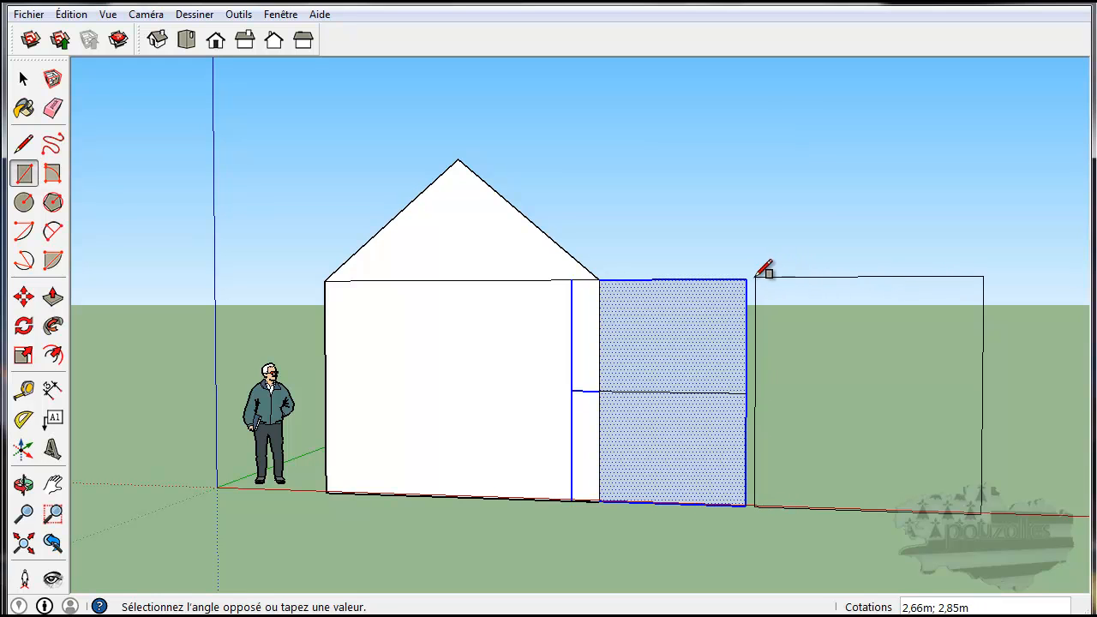
{"action": "middle_click_drag", "start_coordinate": [803, 265], "coordinate": [788, 289]}
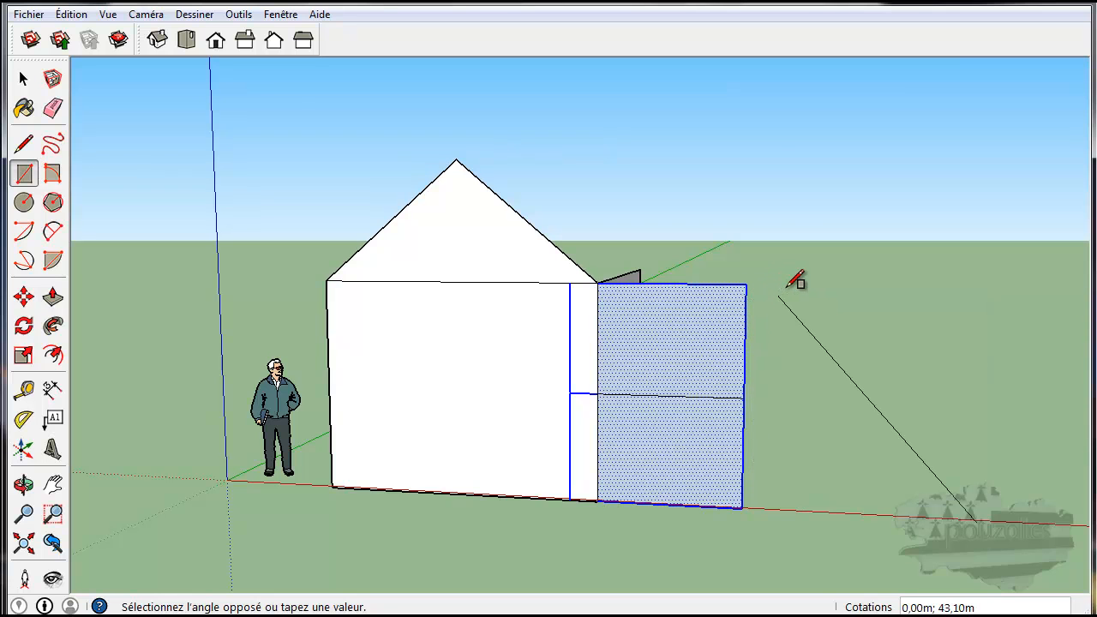
{"action": "left_click", "coordinate": [836, 276]}
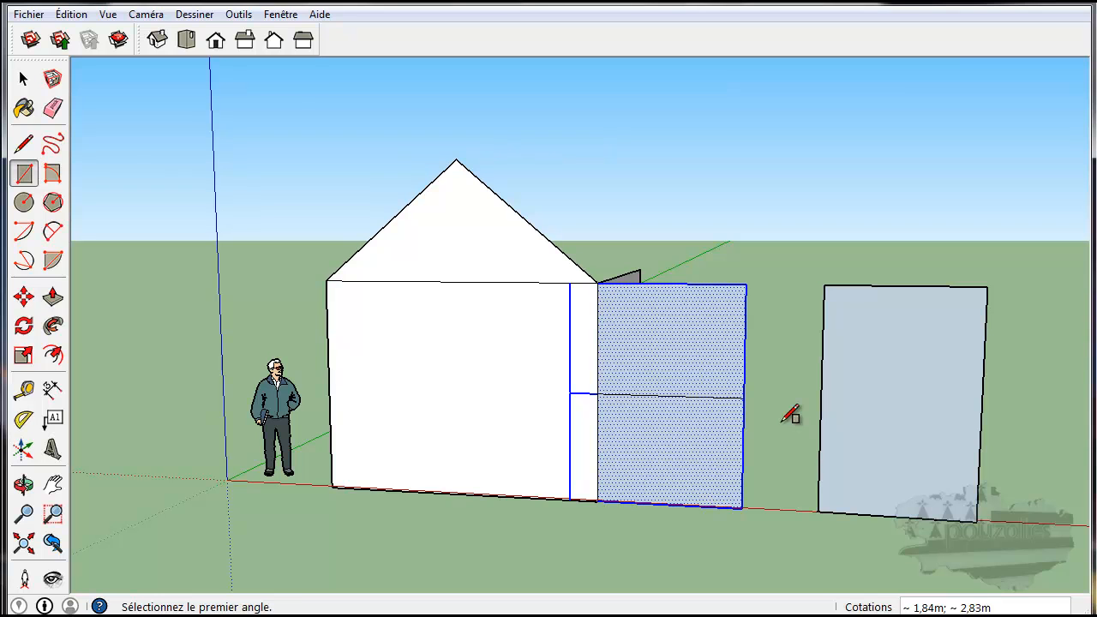
- Draw a line from the roof apex parallel to the red axis, extending it in two segments to above the separate rectangle's outer edge
{"action": "left_click", "coordinate": [23, 79]}
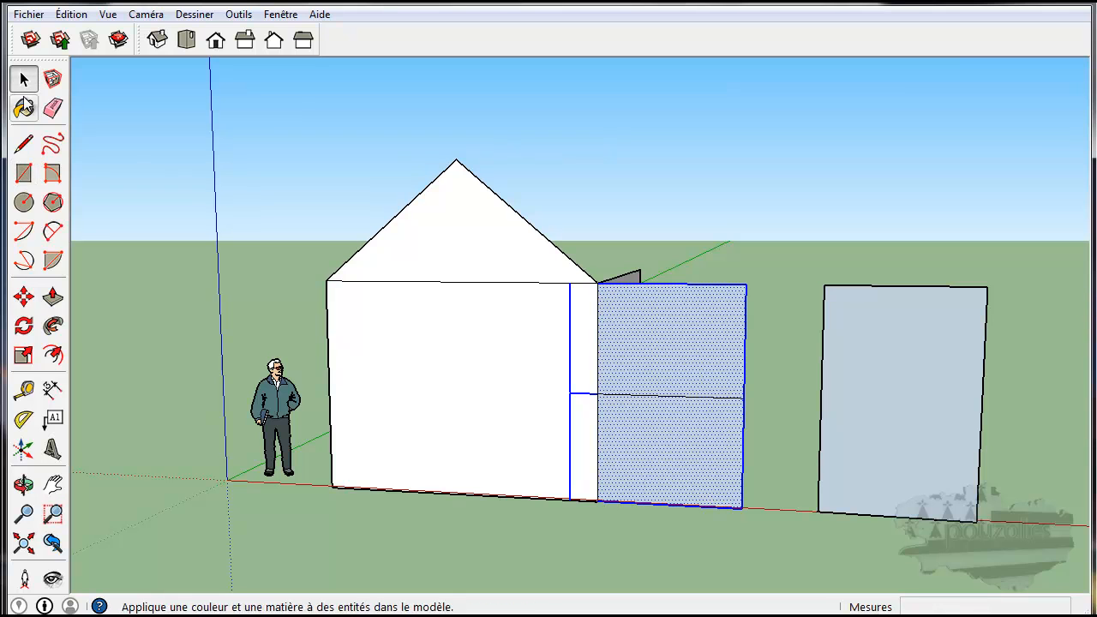
{"action": "left_click", "coordinate": [25, 146]}
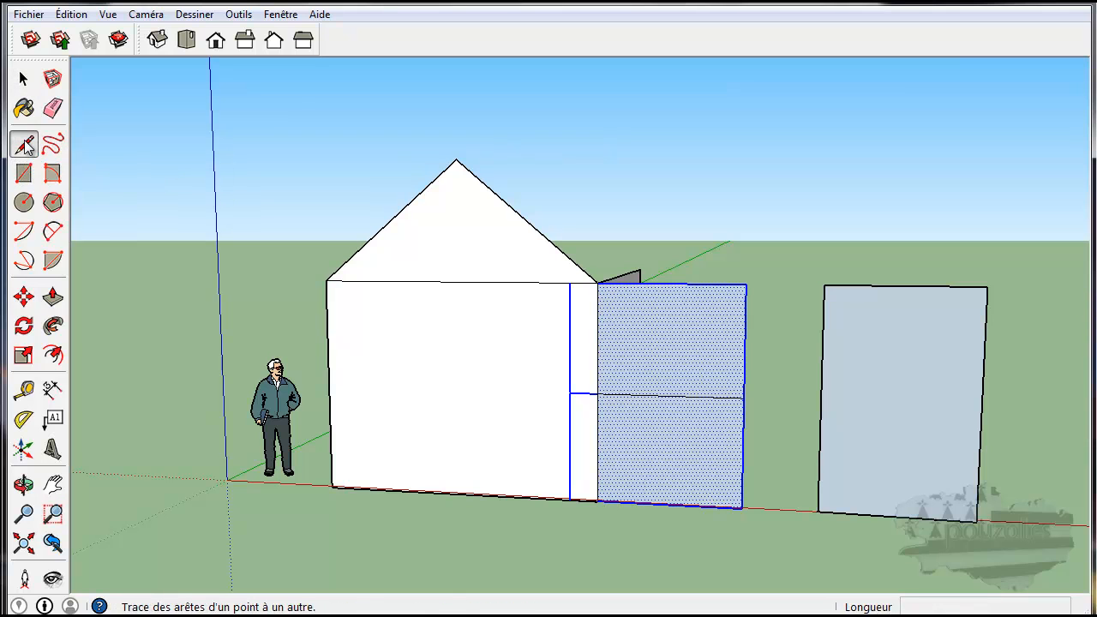
{"action": "left_click", "coordinate": [456, 159]}
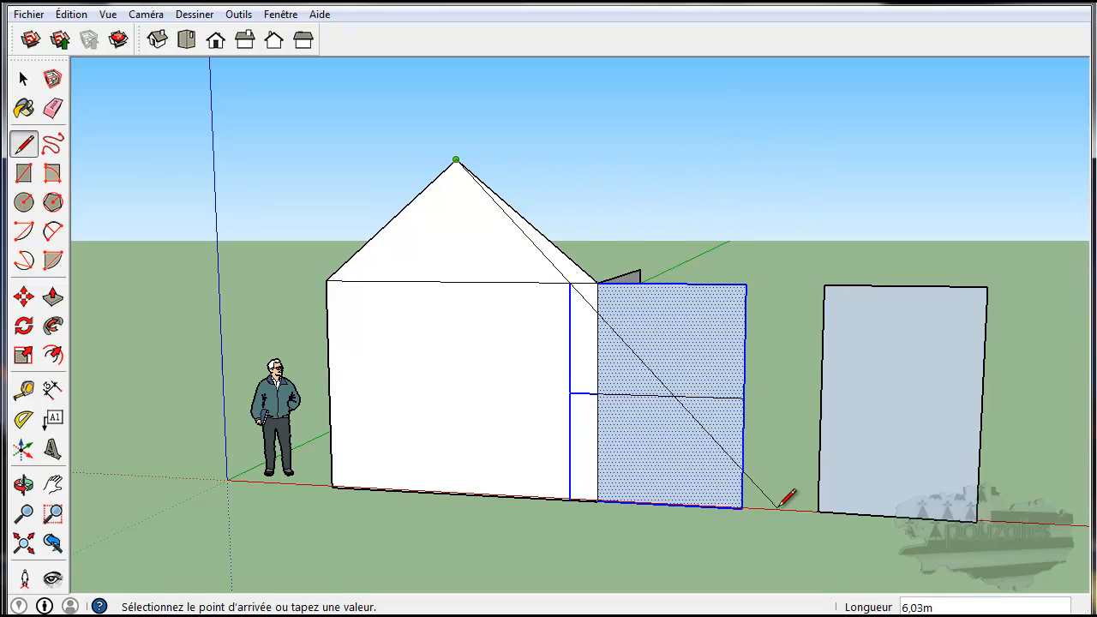
{"action": "left_click", "coordinate": [748, 154]}
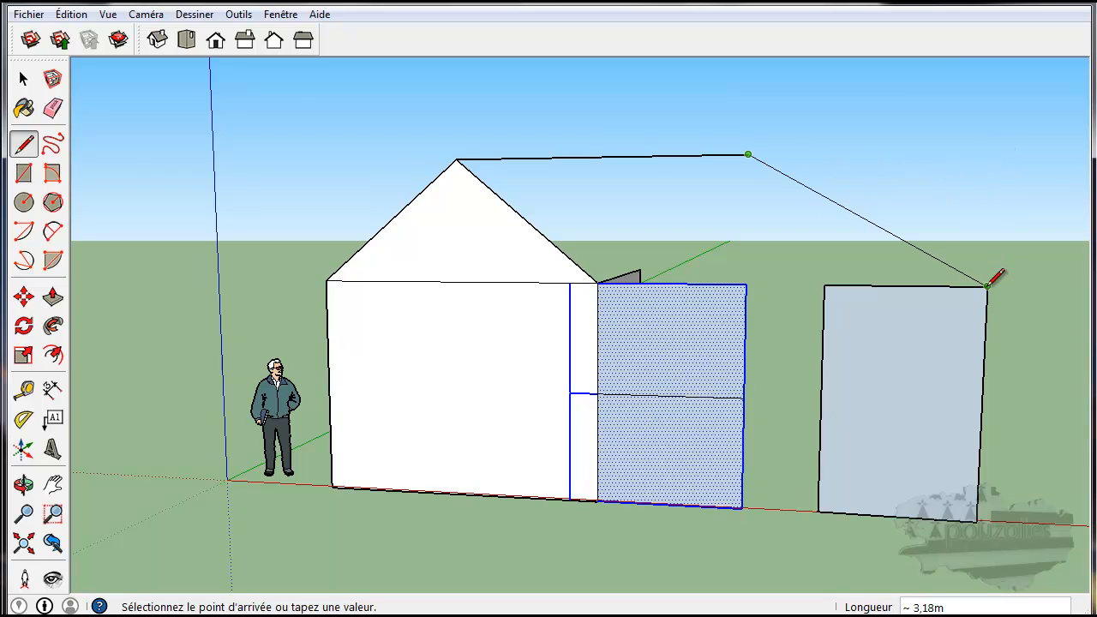
{"action": "left_click", "coordinate": [992, 150]}
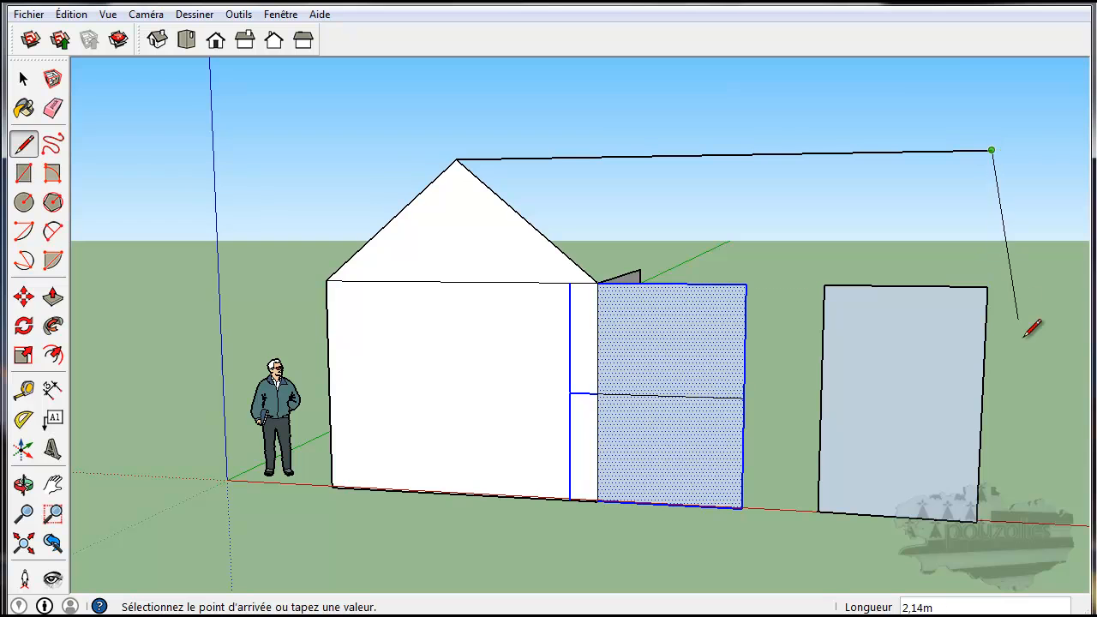
{"action": "middle_click_drag", "start_coordinate": [1031, 330], "coordinate": [980, 449]}
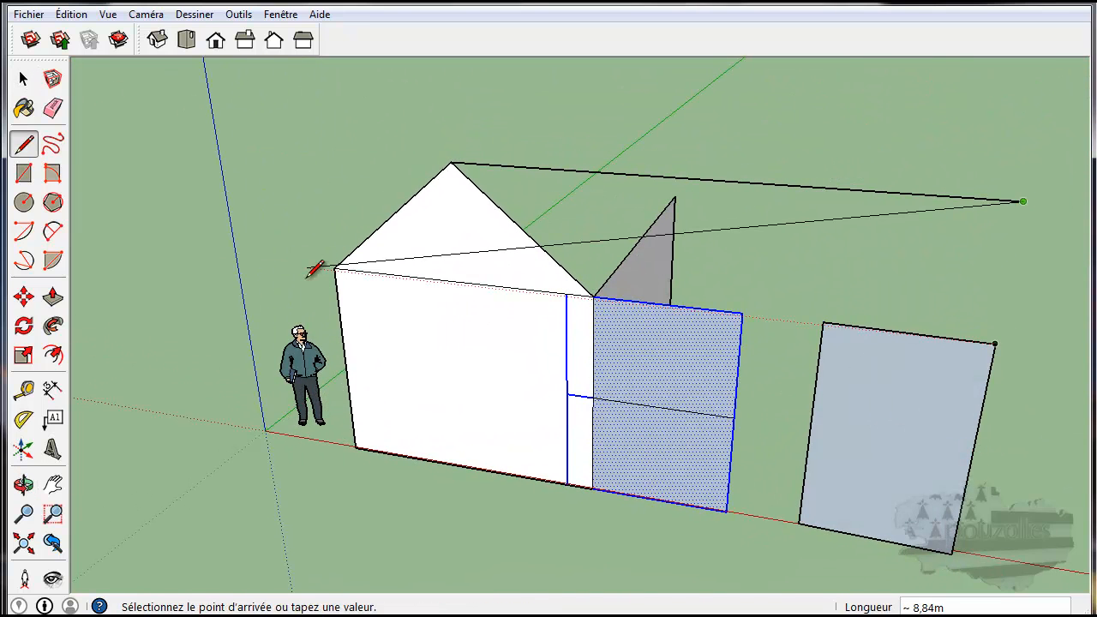
{"action": "key", "text": "Escape"}
- Draw a freestanding line about 4.34 m long, parallel to the red axis, in the empty area beyond the separate rectangle
{"action": "middle_click_drag", "start_coordinate": [647, 524], "coordinate": [196, 539]}
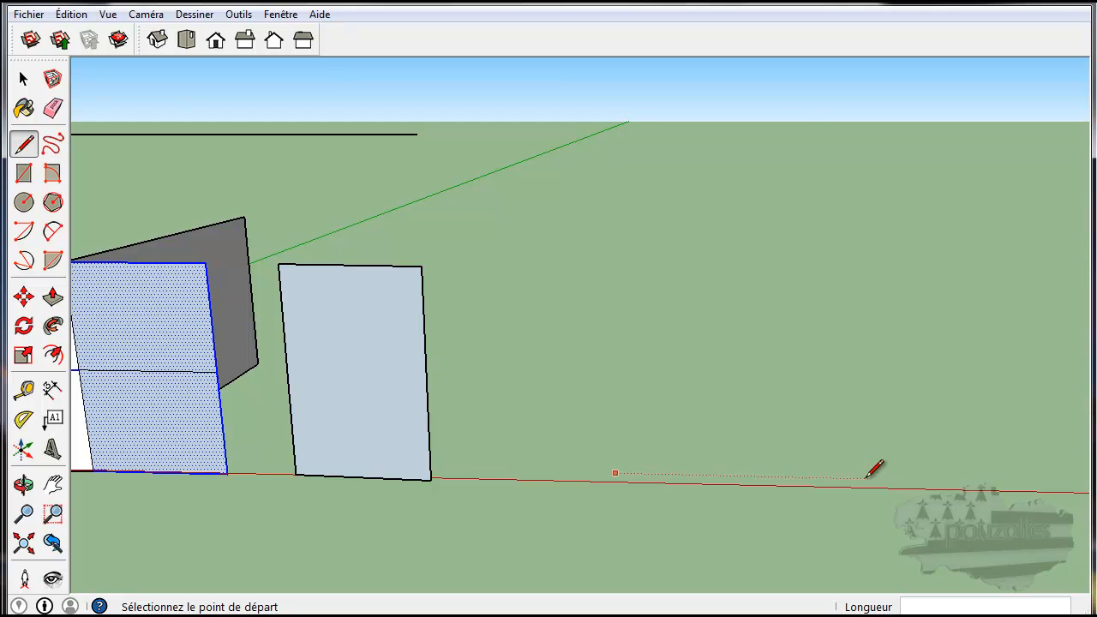
{"action": "left_click", "coordinate": [817, 330]}
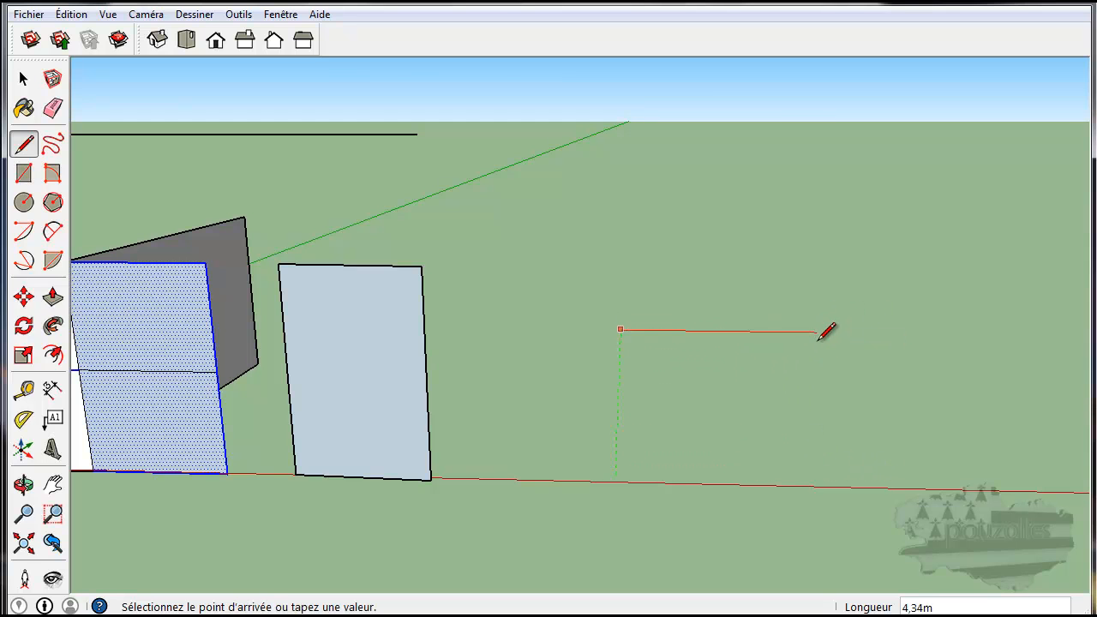
{"action": "left_click", "coordinate": [816, 332]}
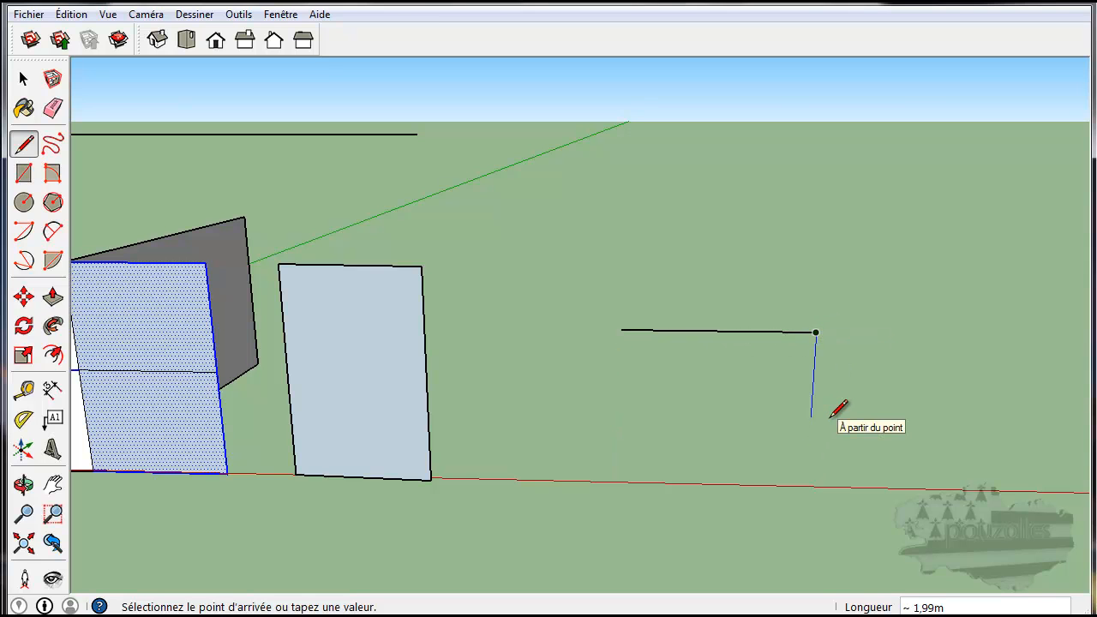
{"action": "key", "text": "Escape"}
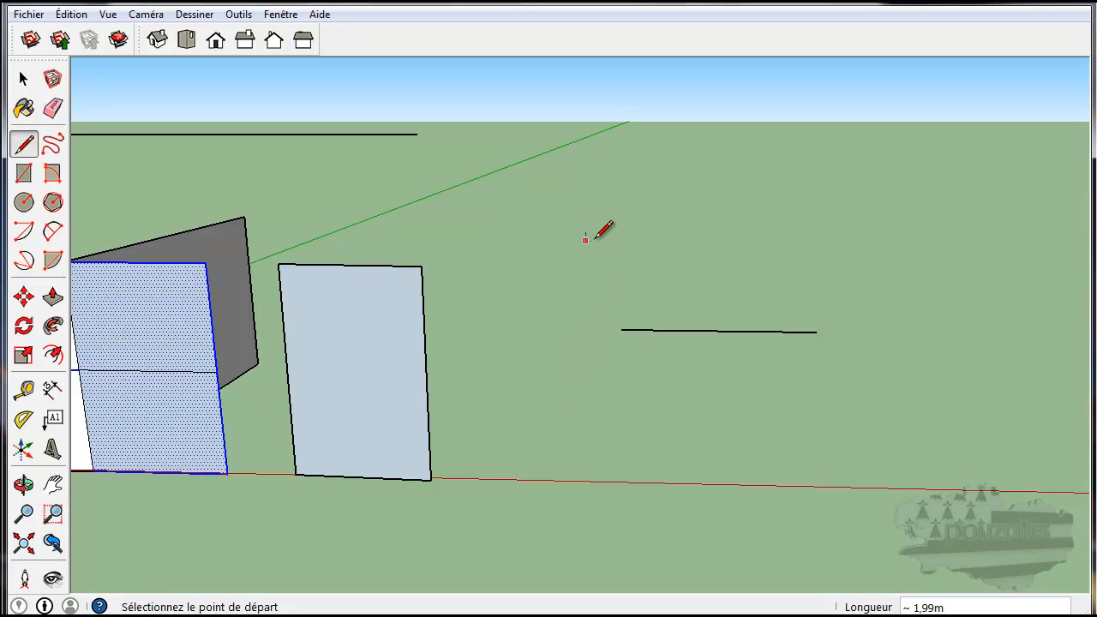
- Draw three connected lines beside the freestanding line: up along the blue axis, across parallel to the red axis, and a short one back down
{"action": "left_click", "coordinate": [585, 420]}
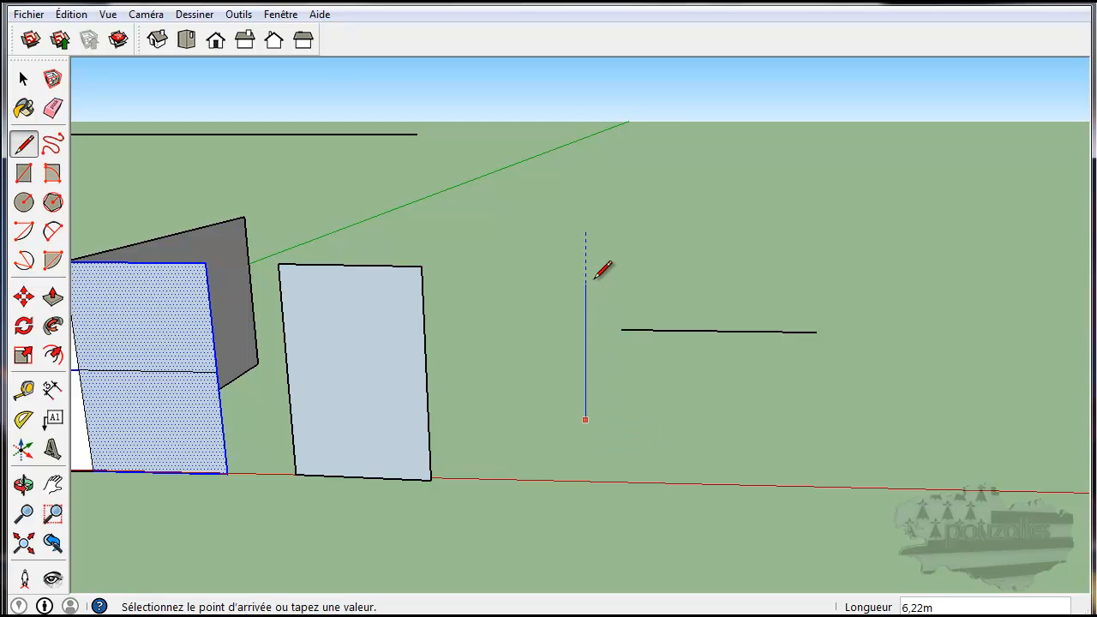
{"action": "left_click", "coordinate": [587, 231]}
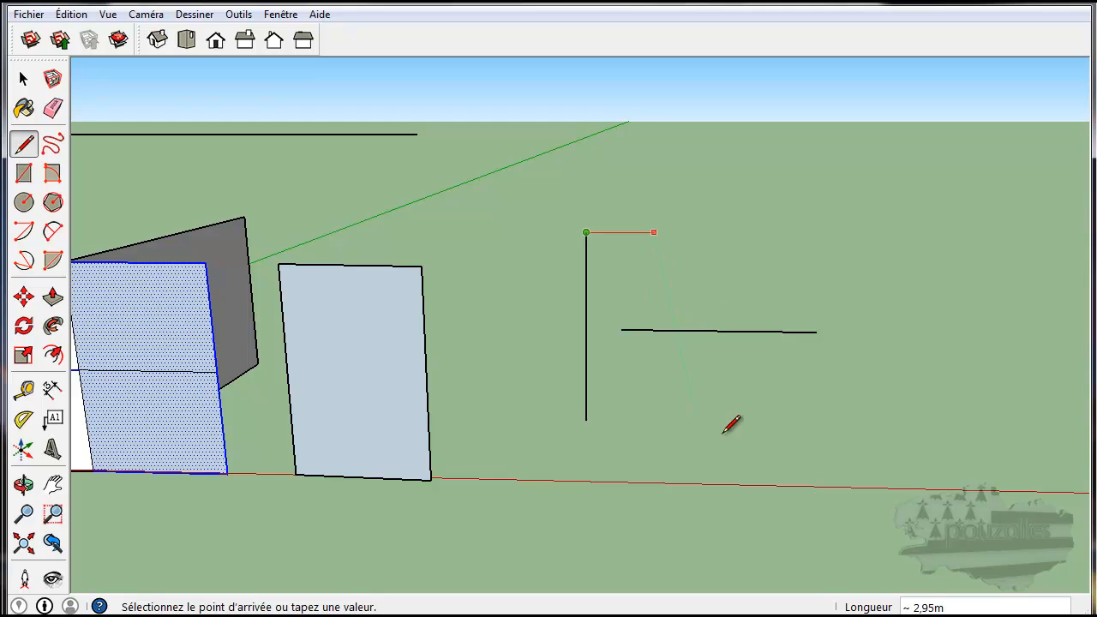
{"action": "left_click", "coordinate": [963, 360]}
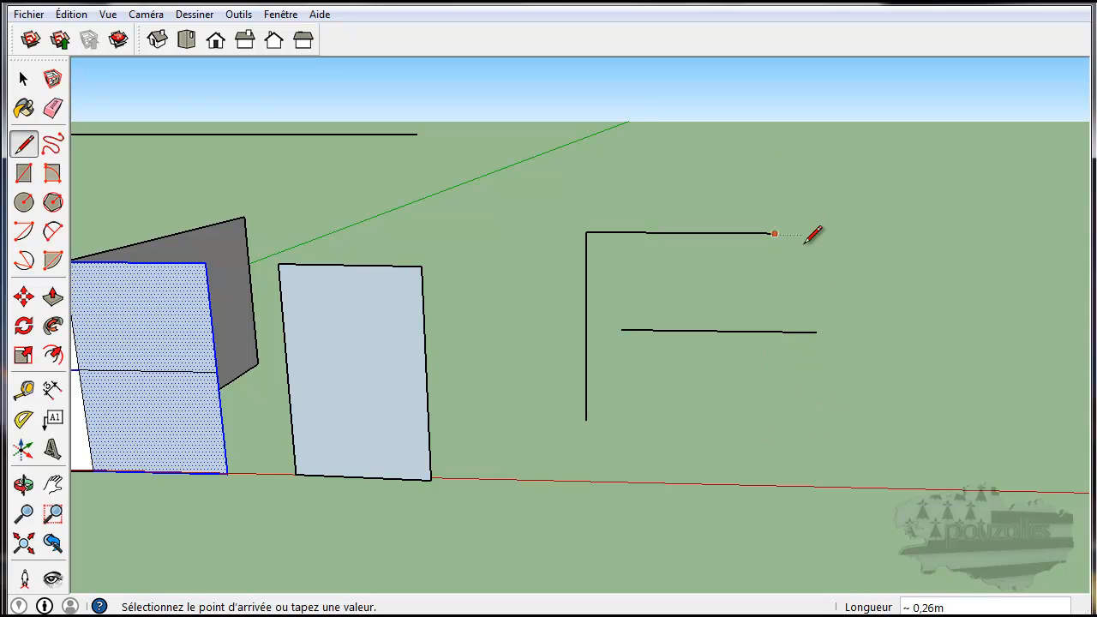
{"action": "left_click", "coordinate": [800, 293]}
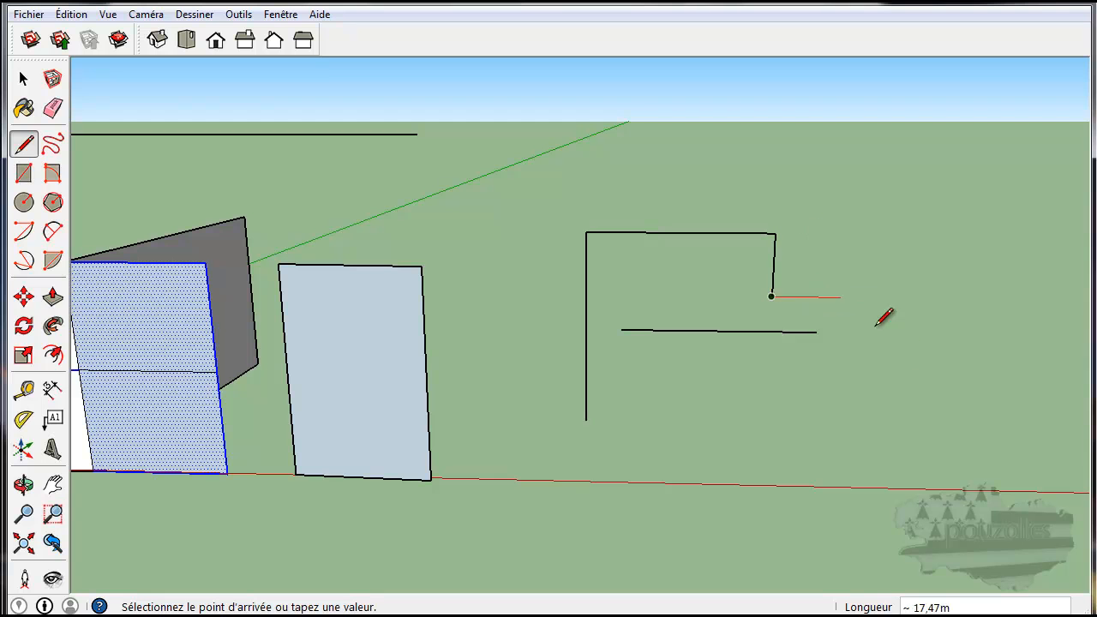
{"action": "key", "text": "Escape"}
- Select everything in the model, including the house, loose lines and scale figure, and delete it
{"action": "middle_click_drag", "start_coordinate": [914, 403], "coordinate": [712, 412]}
{"action": "scroll", "coordinate": [729, 419], "scroll_direction": "down", "scroll_amount": 5}
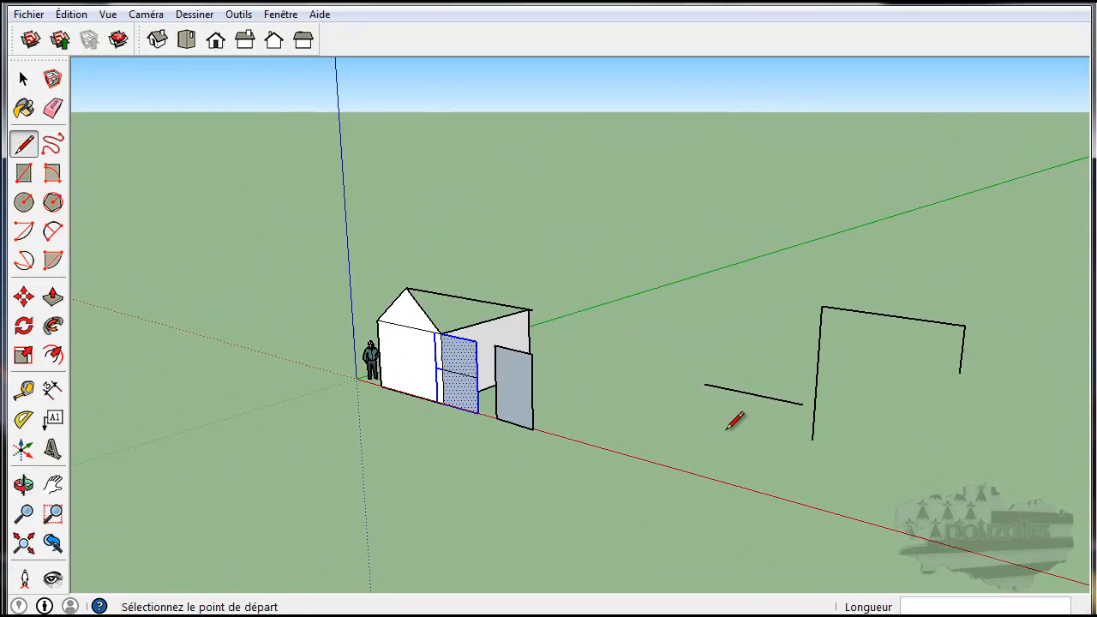
{"action": "scroll", "coordinate": [684, 307], "scroll_direction": "up", "scroll_amount": 2}
{"action": "scroll", "coordinate": [259, 156], "scroll_direction": "down", "scroll_amount": 1}
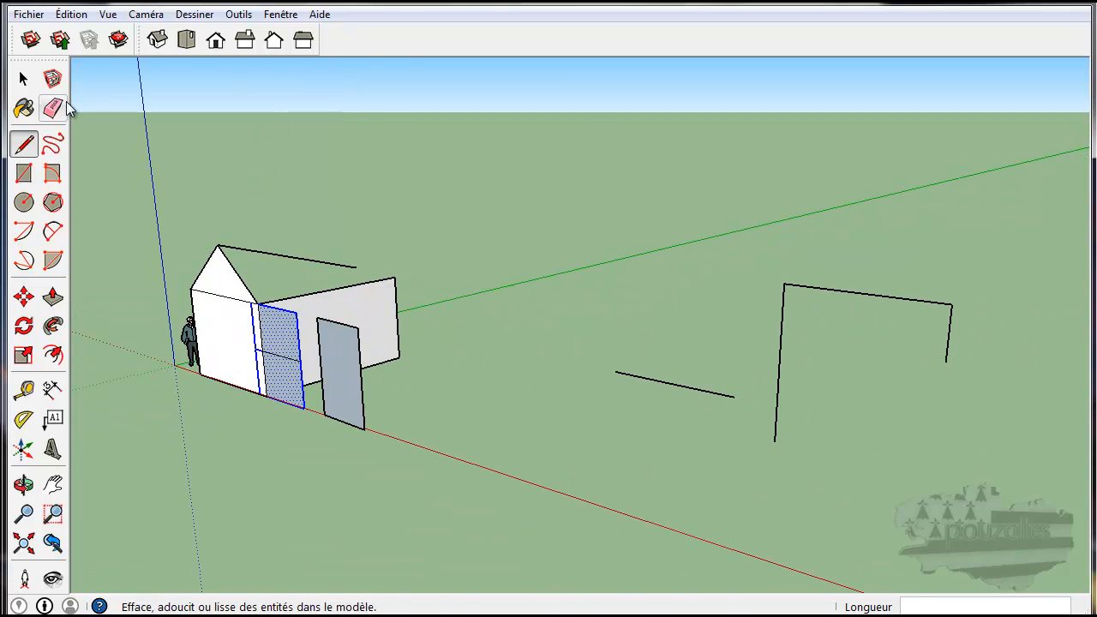
{"action": "left_click", "coordinate": [24, 80]}
{"action": "left_click_drag", "start_coordinate": [120, 111], "coordinate": [1029, 508]}
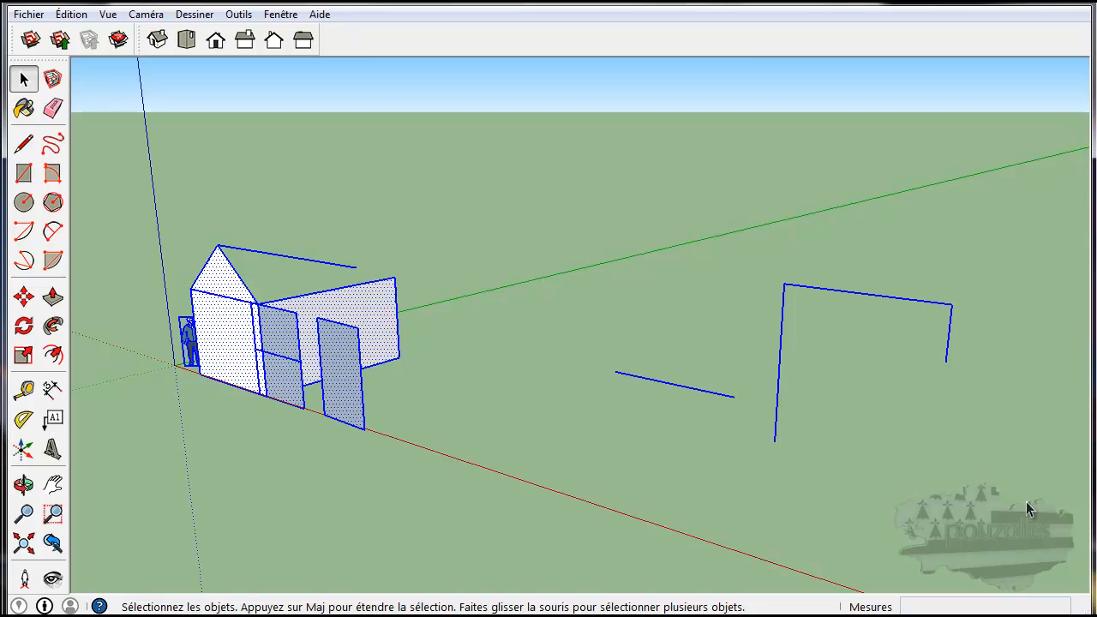
{"action": "key", "text": "Delete"}
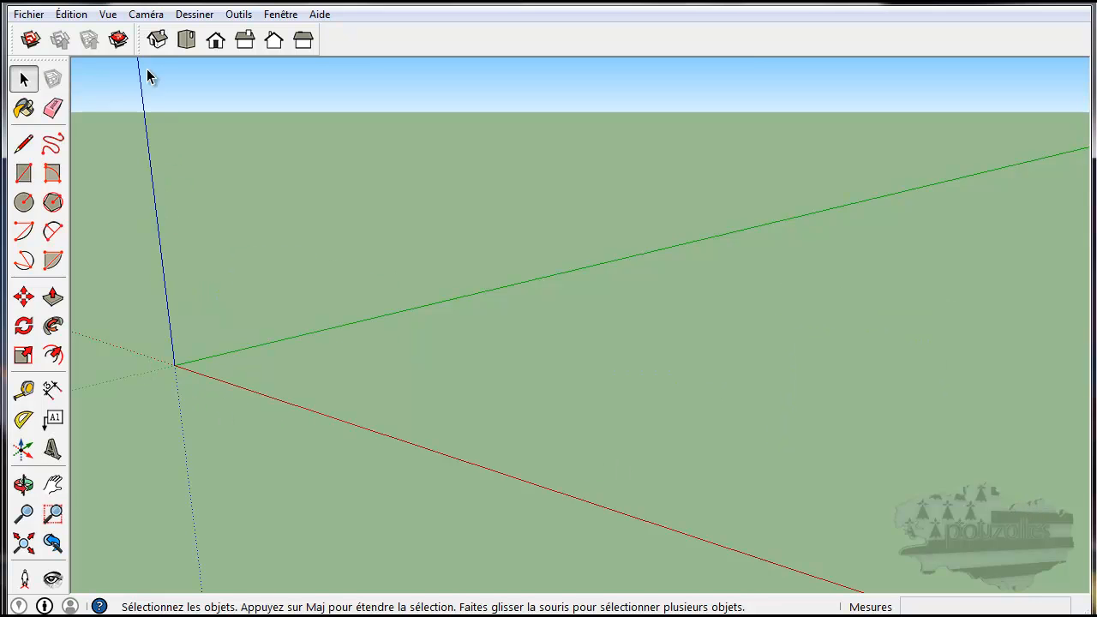
- Draw three connected lines near the red axis: one parallel to red, one up along blue, and one back along green
{"action": "left_click", "coordinate": [156, 40]}
{"action": "middle_click_drag", "start_coordinate": [634, 305], "coordinate": [860, 454]}
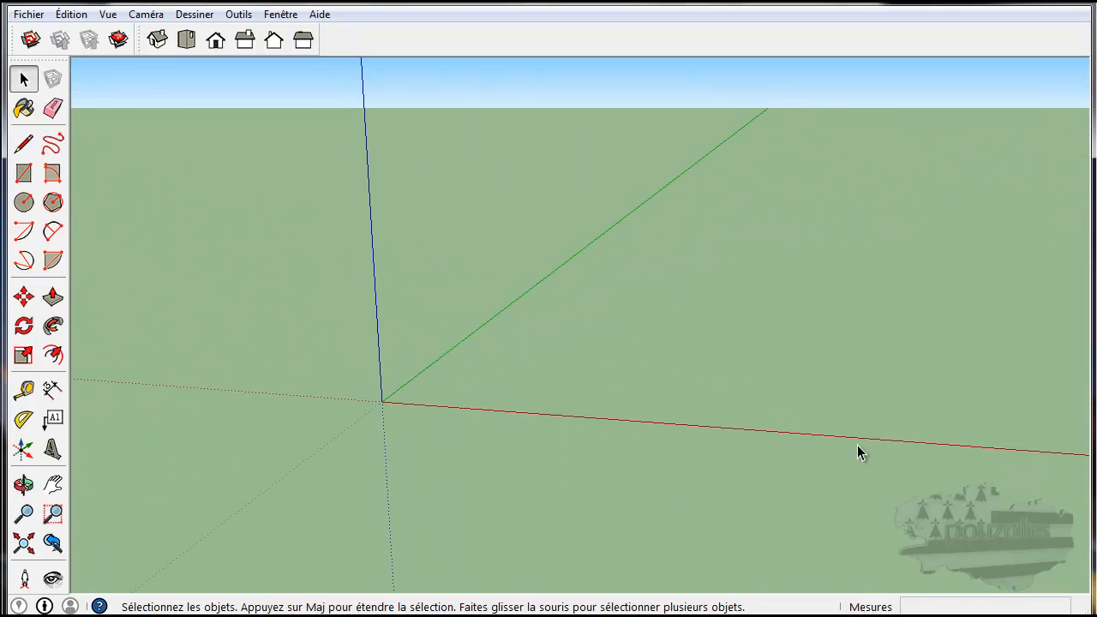
{"action": "left_click", "coordinate": [24, 145]}
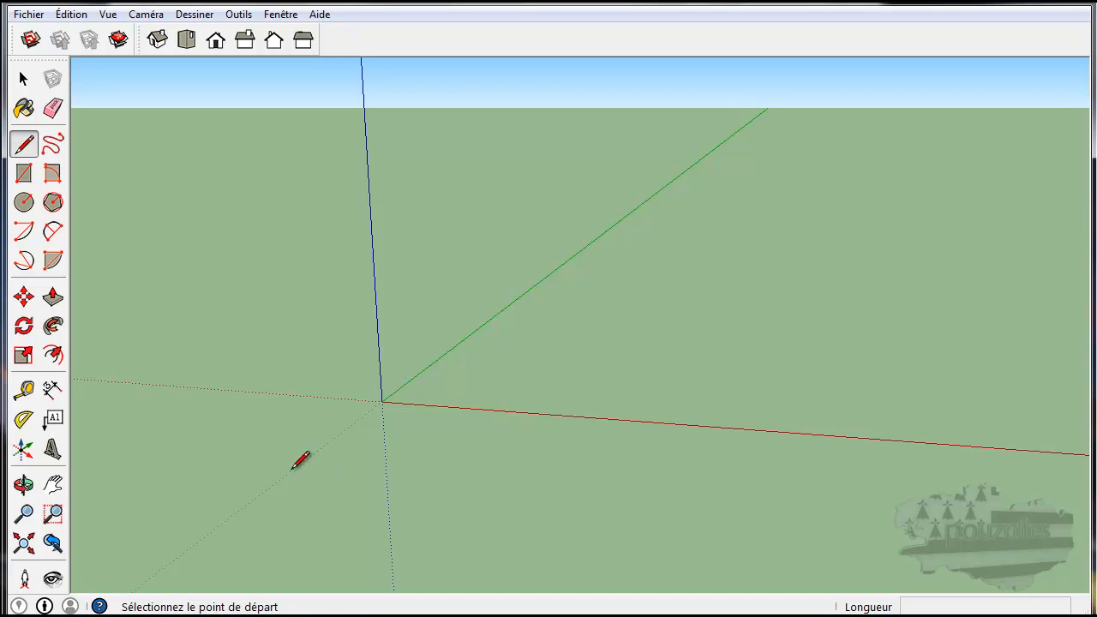
{"action": "left_click", "coordinate": [562, 392]}
{"action": "left_click", "coordinate": [825, 413]}
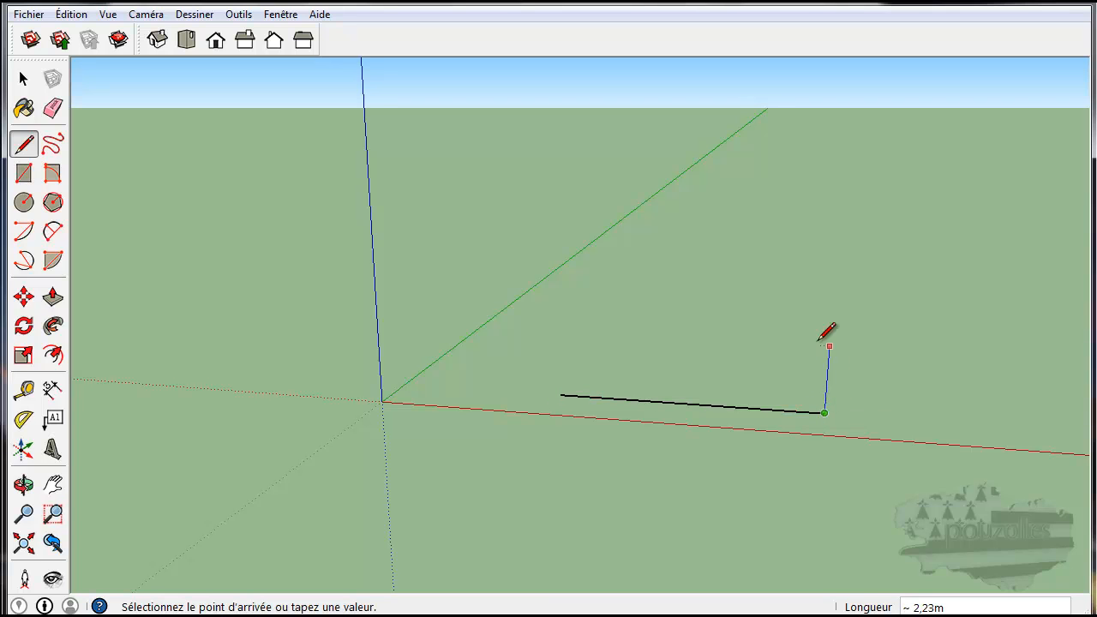
{"action": "left_click", "coordinate": [839, 200]}
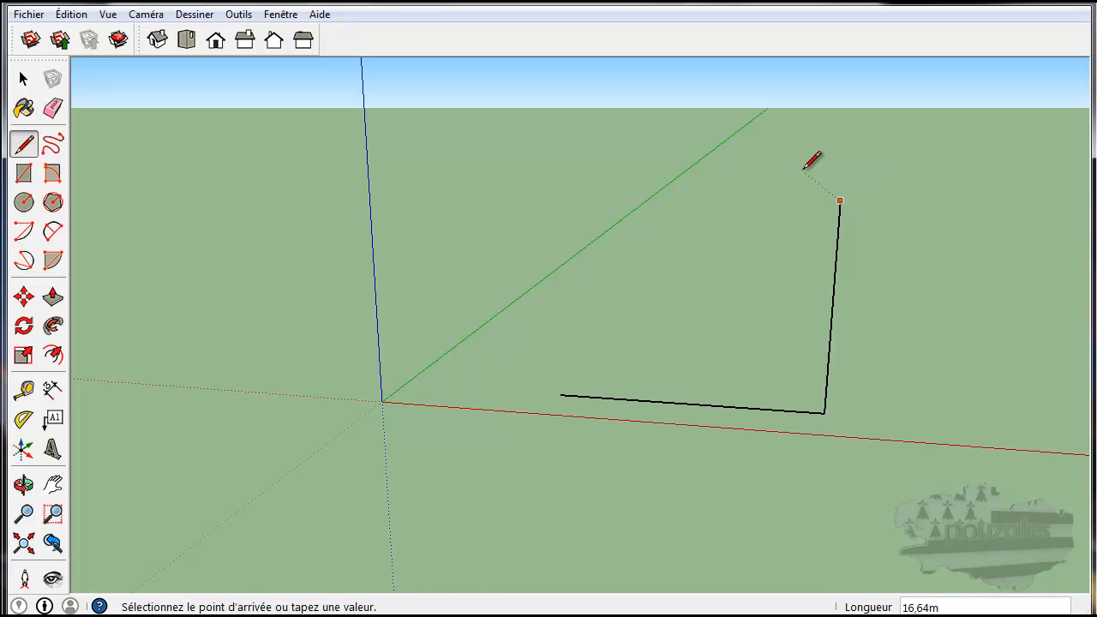
{"action": "left_click", "coordinate": [782, 127]}
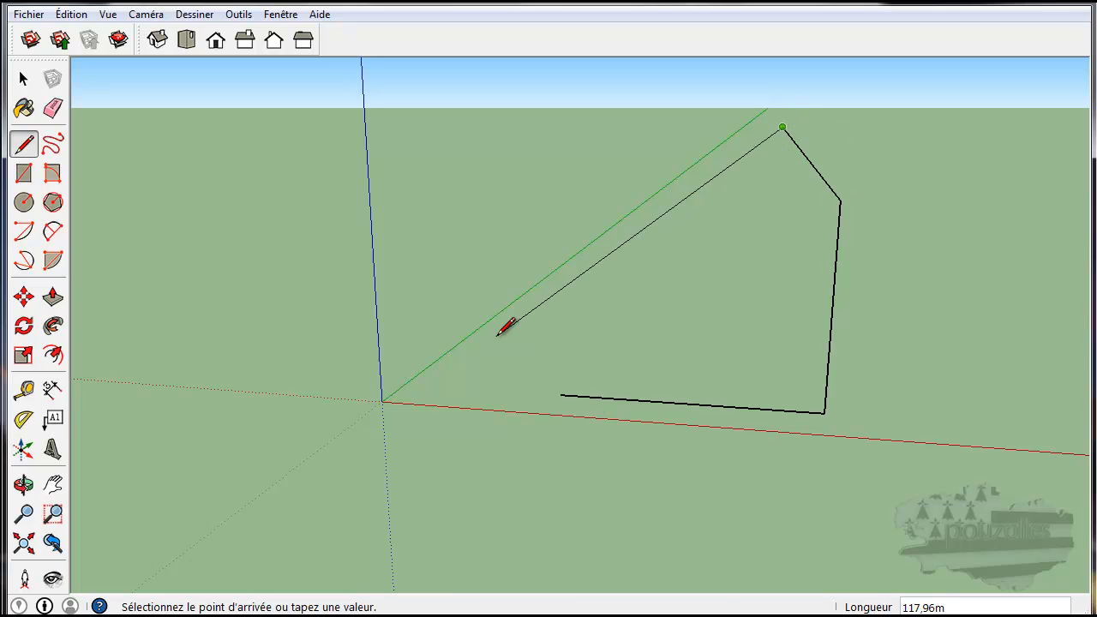
{"action": "key", "text": "Escape"}
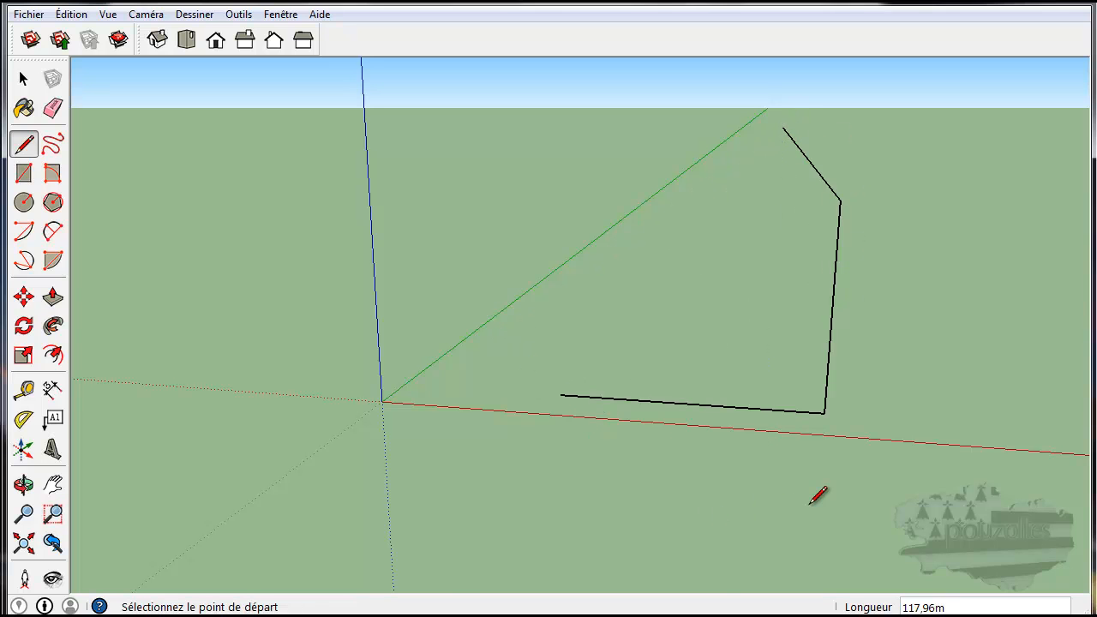
- Orbit around the connected lines and switch to the top view to examine their alignment with the axes
{"action": "left_click", "coordinate": [24, 79]}
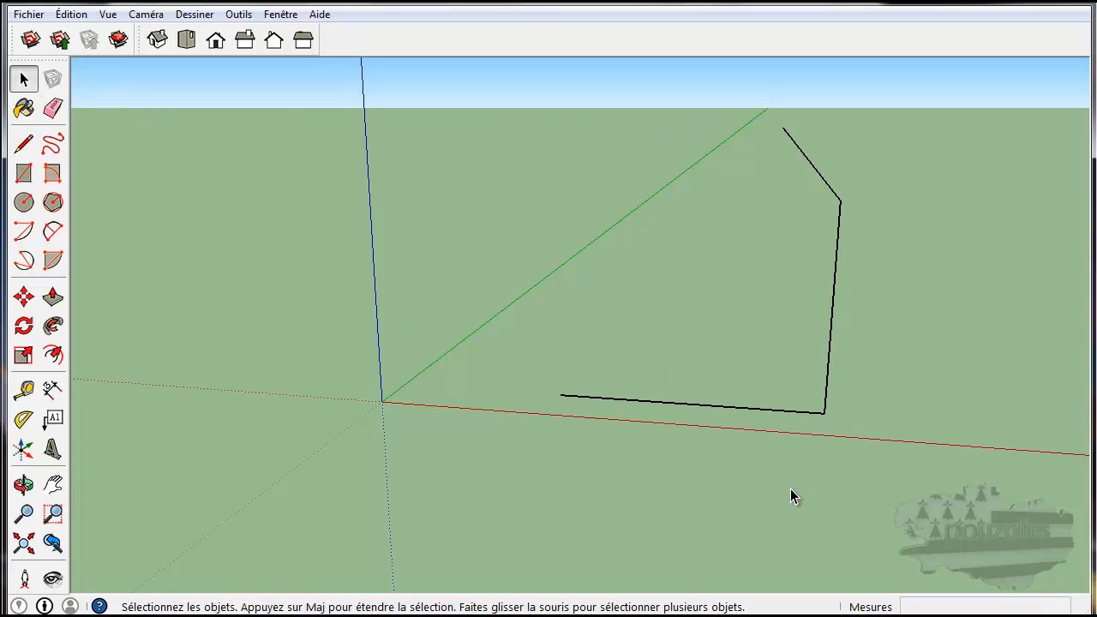
{"action": "mouse_move", "coordinate": [791, 489]}
{"action": "middle_mouse_down"}
{"action": "mouse_move", "coordinate": [705, 440]}
{"action": "mouse_move", "coordinate": [605, 456]}
{"action": "mouse_move", "coordinate": [515, 489]}
{"action": "mouse_move", "coordinate": [548, 573]}
{"action": "mouse_move", "coordinate": [713, 588]}
{"action": "mouse_move", "coordinate": [753, 543]}
{"action": "mouse_move", "coordinate": [779, 473]}
{"action": "mouse_move", "coordinate": [774, 480]}
{"action": "middle_mouse_up"}
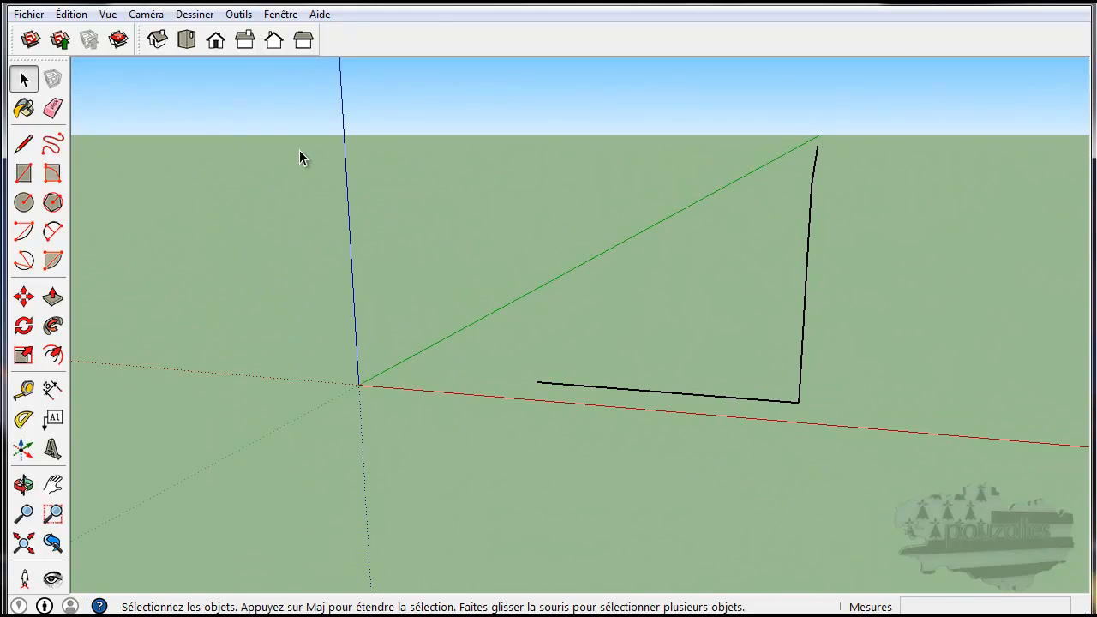
{"action": "left_click", "coordinate": [188, 40]}
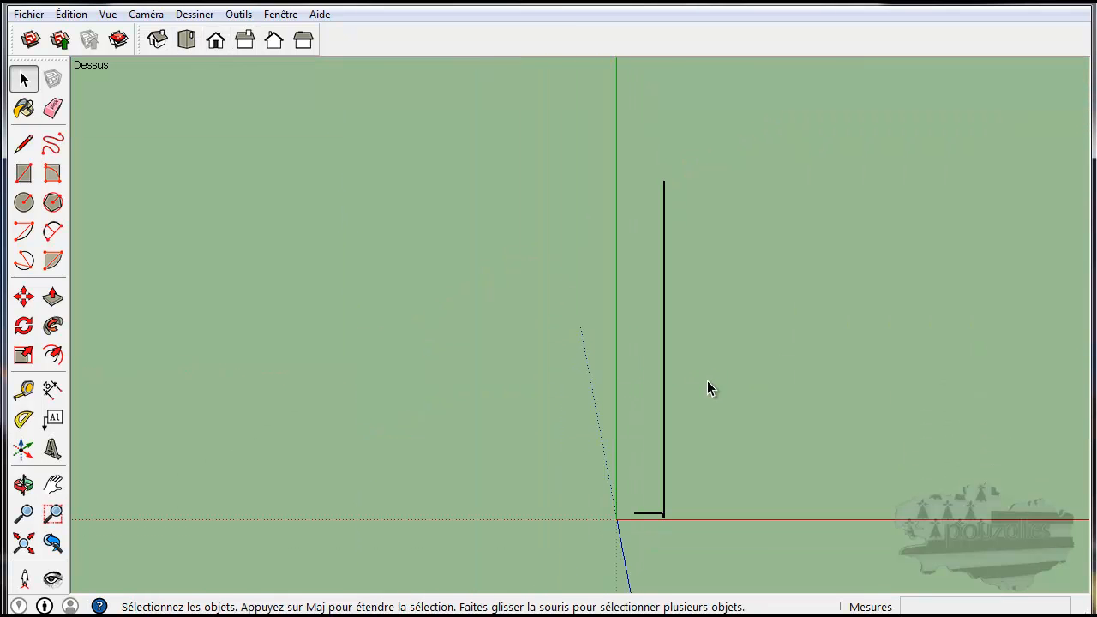
{"action": "scroll", "coordinate": [682, 546], "scroll_direction": "up", "scroll_amount": 3}
{"action": "scroll", "coordinate": [702, 415], "scroll_direction": "down", "scroll_amount": 2}
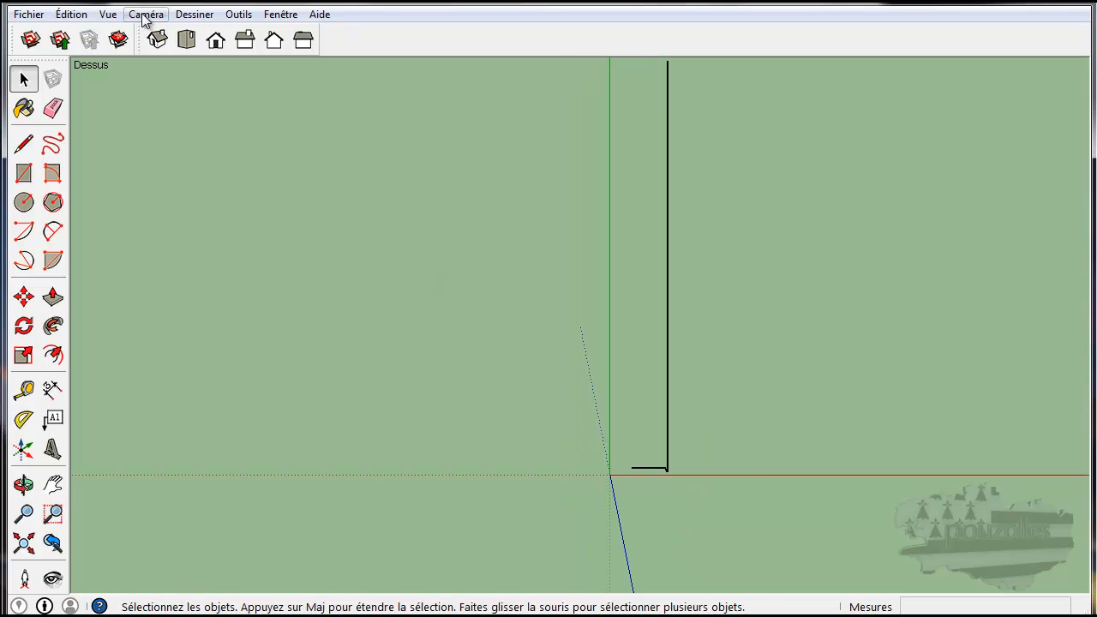
- Switch the camera to parallel projection and examine the three connected lines in the top and right views
{"action": "left_click", "coordinate": [109, 16]}
{"action": "mouse_move", "coordinate": [139, 17]}
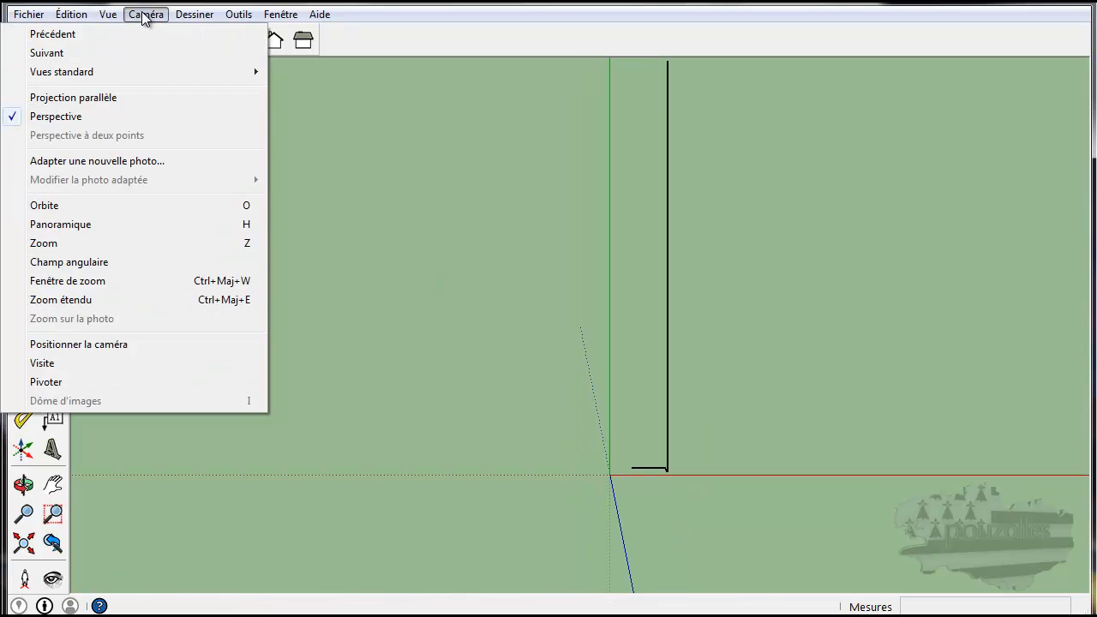
{"action": "left_click", "coordinate": [127, 99]}
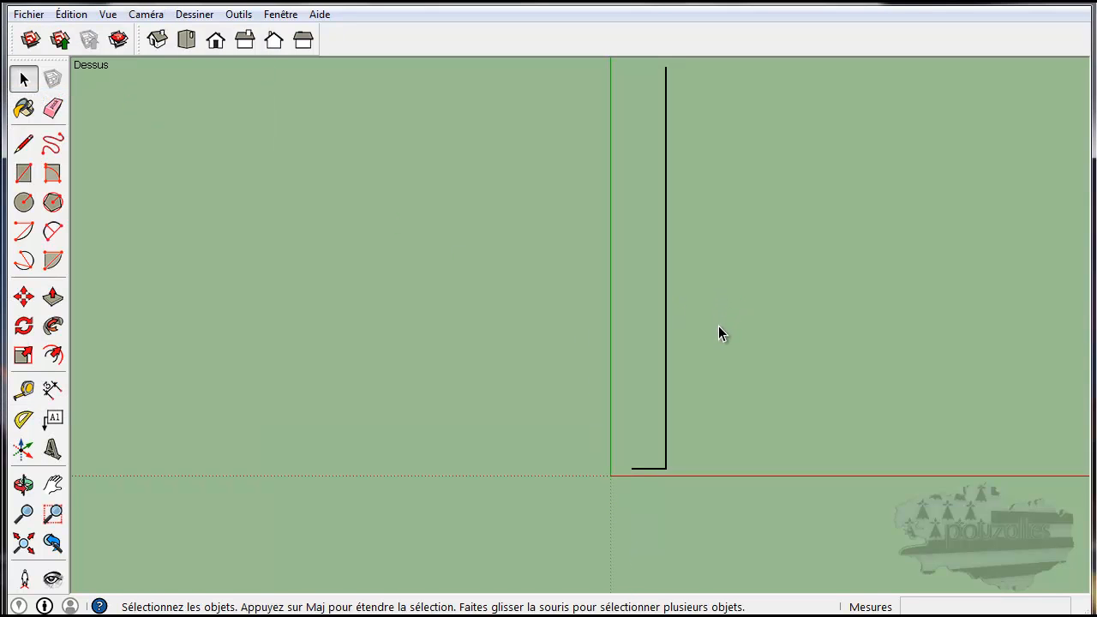
{"action": "scroll", "coordinate": [720, 335], "scroll_direction": "down", "scroll_amount": 1}
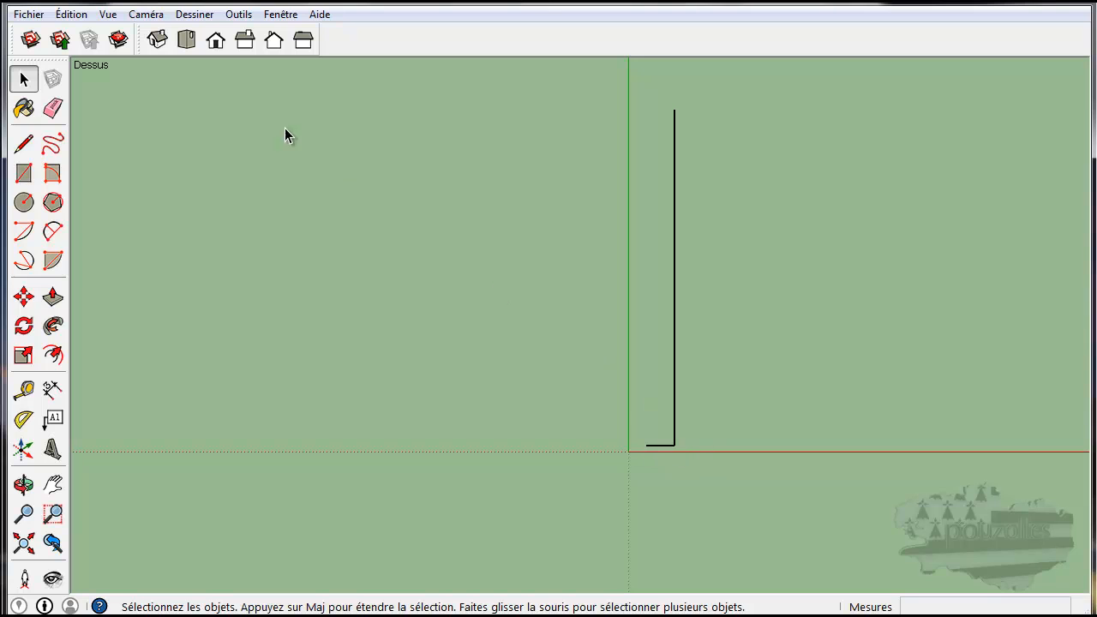
{"action": "left_click", "coordinate": [245, 43]}
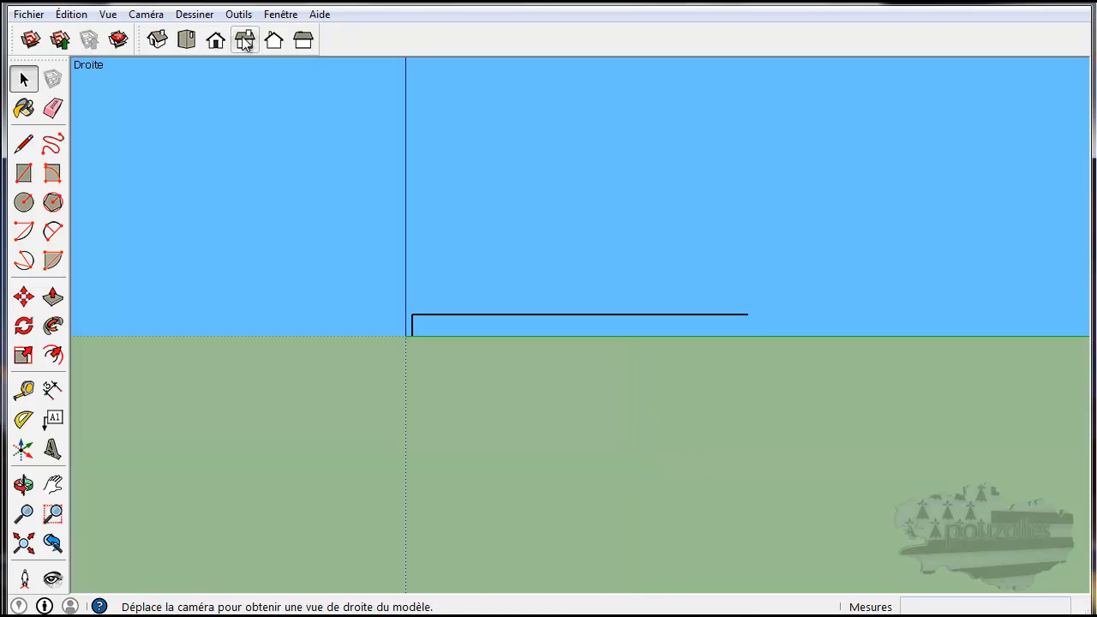
{"action": "scroll", "coordinate": [440, 365], "scroll_direction": "up", "scroll_amount": 3}
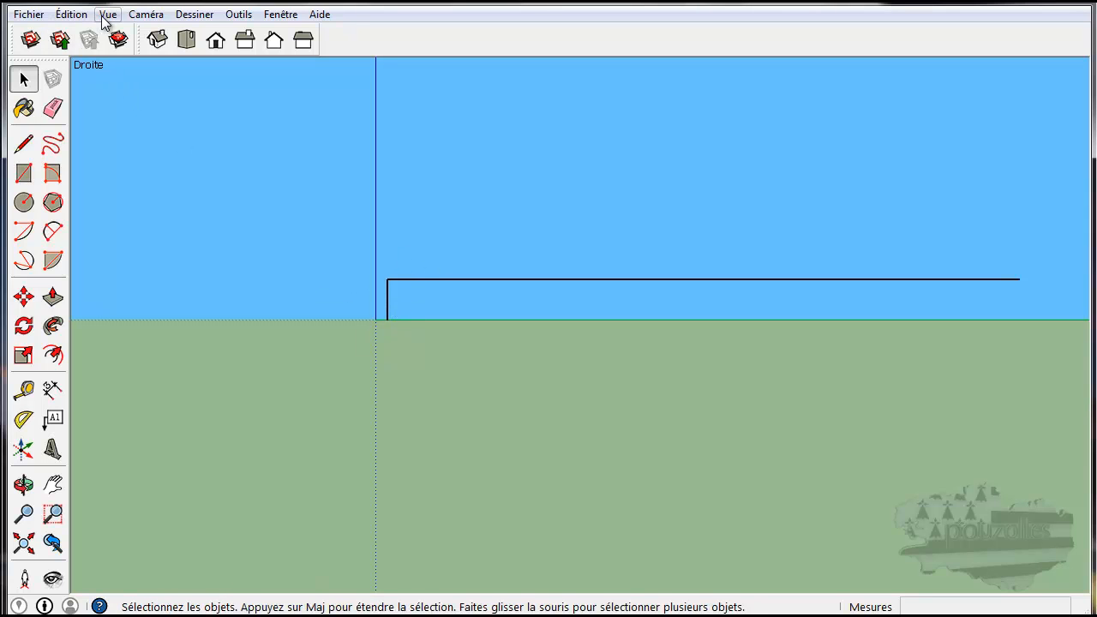
- Restore the perspective projection and orbit around the three connected lines to view them in 3D
{"action": "left_click", "coordinate": [143, 15]}
{"action": "left_click", "coordinate": [74, 117]}
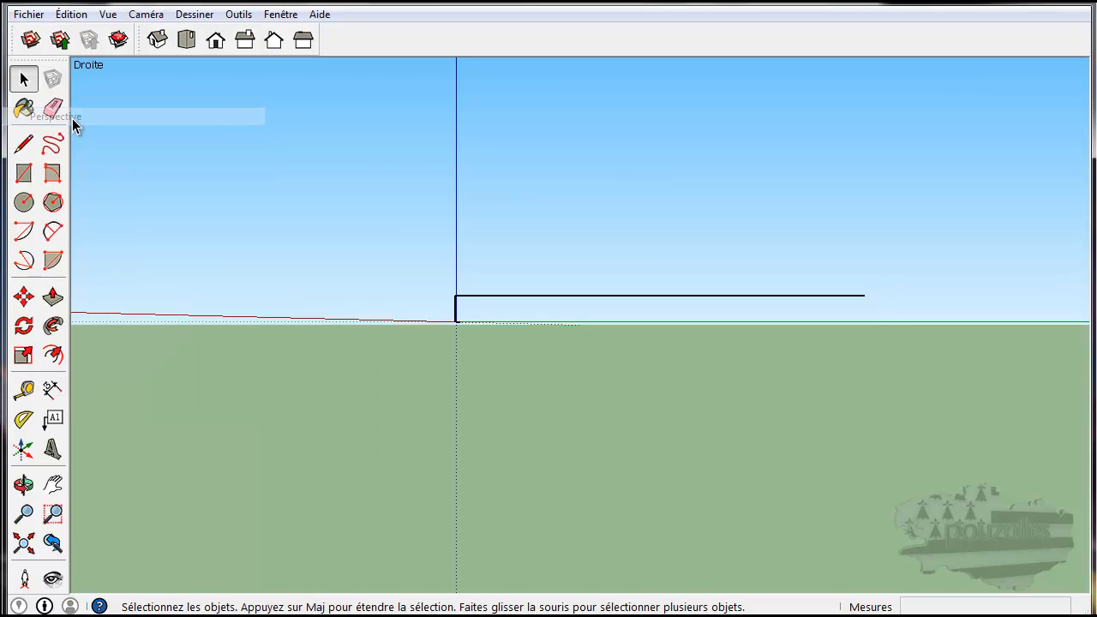
{"action": "scroll", "coordinate": [470, 330], "scroll_direction": "up", "scroll_amount": 3}
{"action": "middle_click_drag", "start_coordinate": [482, 336], "coordinate": [814, 433]}
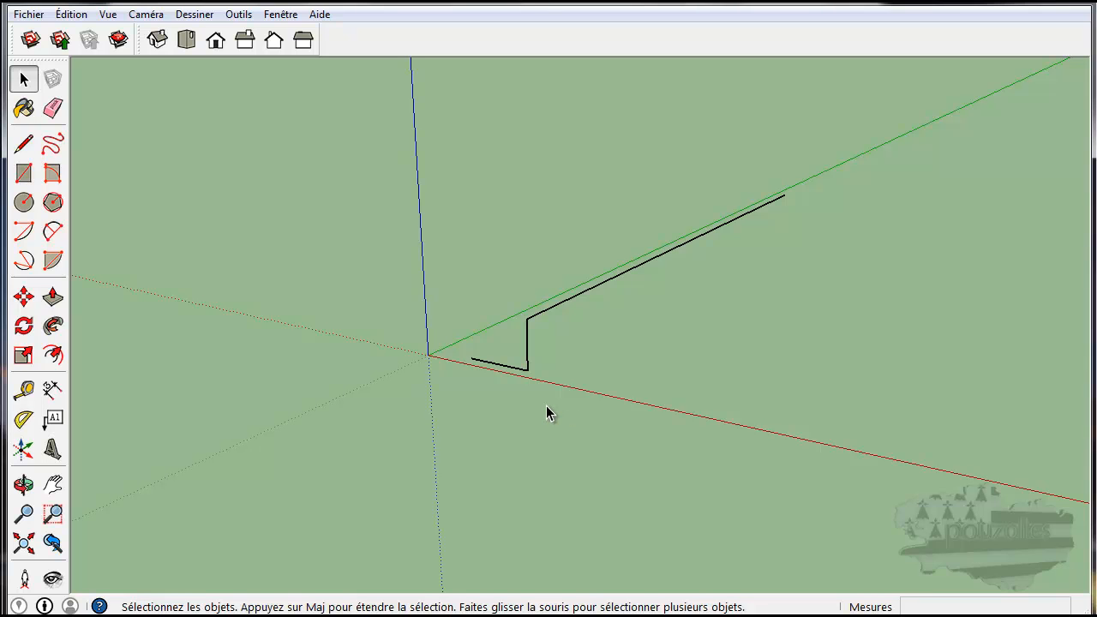
- Select the three connected lines near the origin and delete them
{"action": "middle_click_drag", "start_coordinate": [534, 411], "coordinate": [718, 444]}
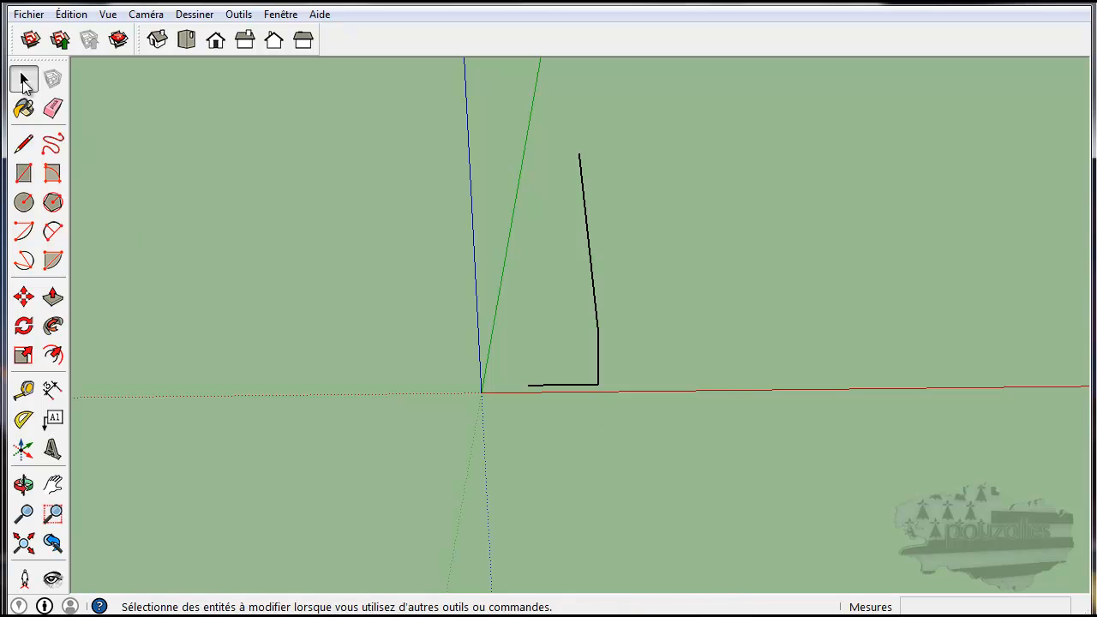
{"action": "left_click_drag", "start_coordinate": [431, 199], "coordinate": [787, 450]}
{"action": "key", "text": "Delete"}
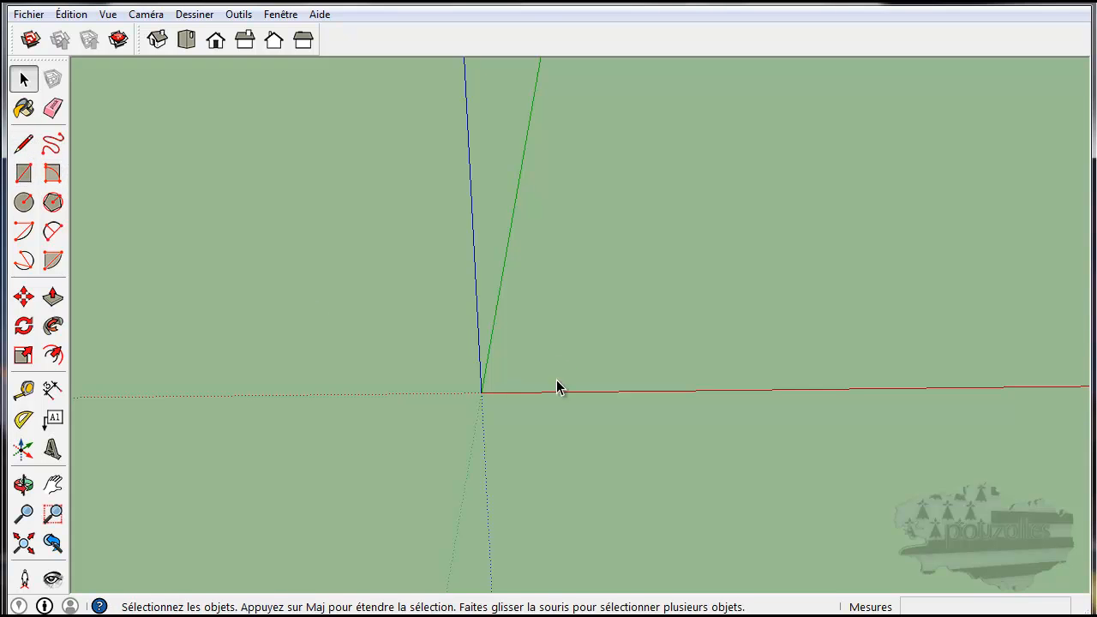
- Draw a single line from a point on the red axis, running at a slight angle to the green axis
{"action": "middle_click_drag", "start_coordinate": [582, 346], "coordinate": [519, 429]}
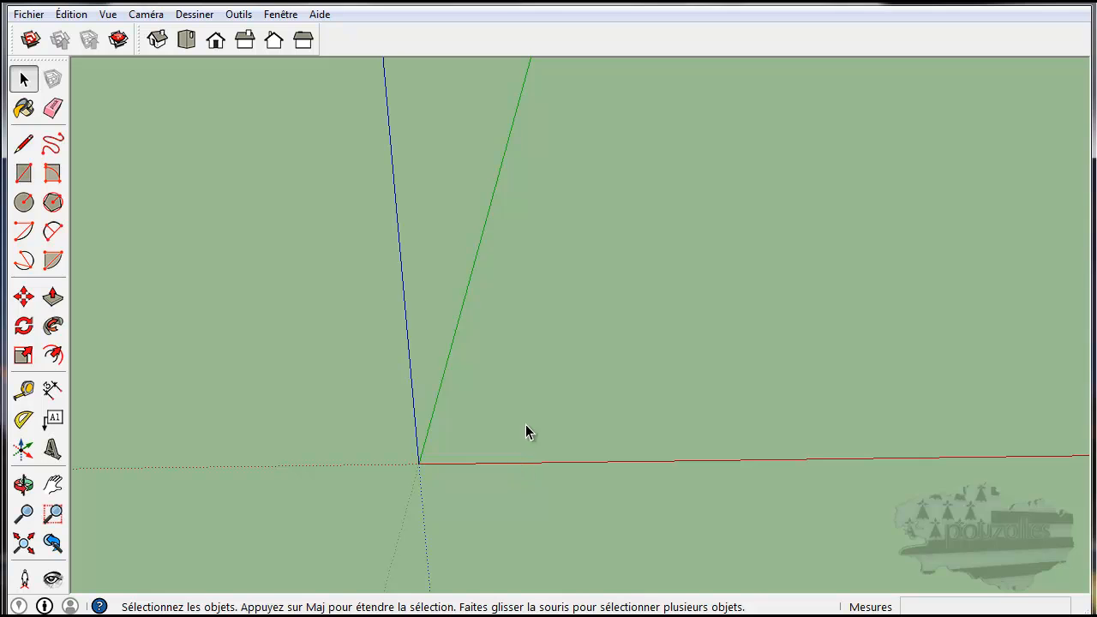
{"action": "left_click", "coordinate": [23, 144]}
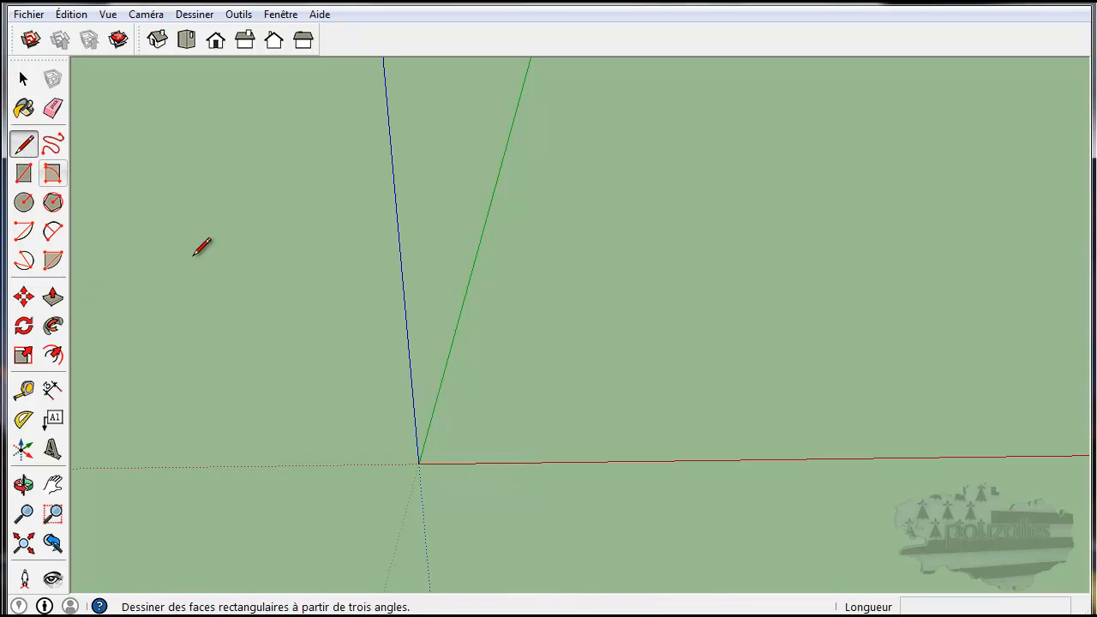
{"action": "left_click", "coordinate": [508, 462]}
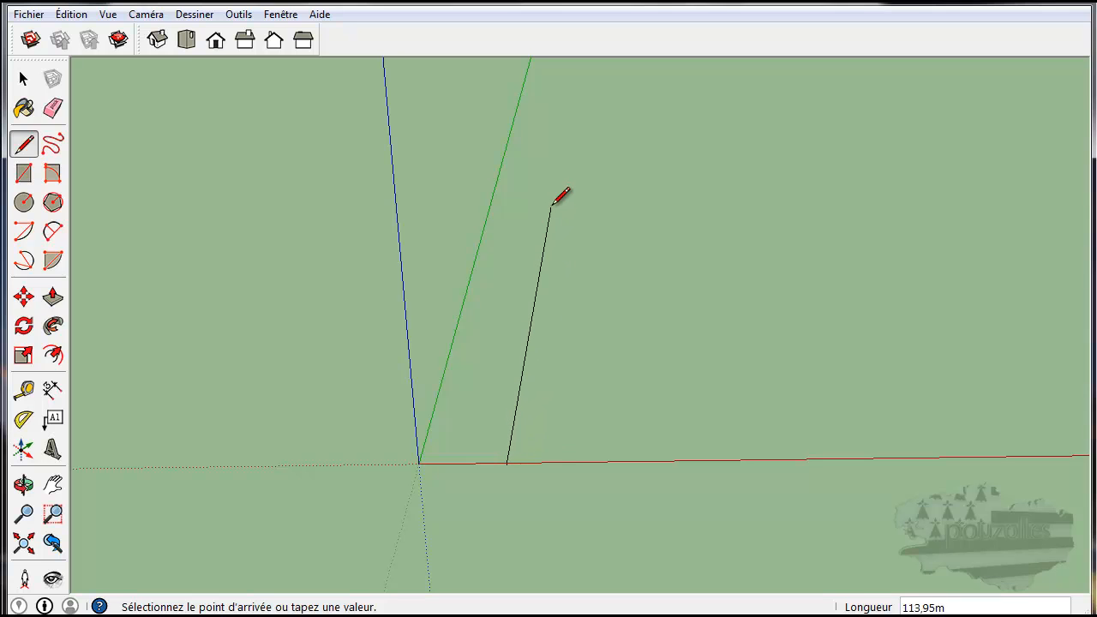
{"action": "left_click", "coordinate": [573, 139]}
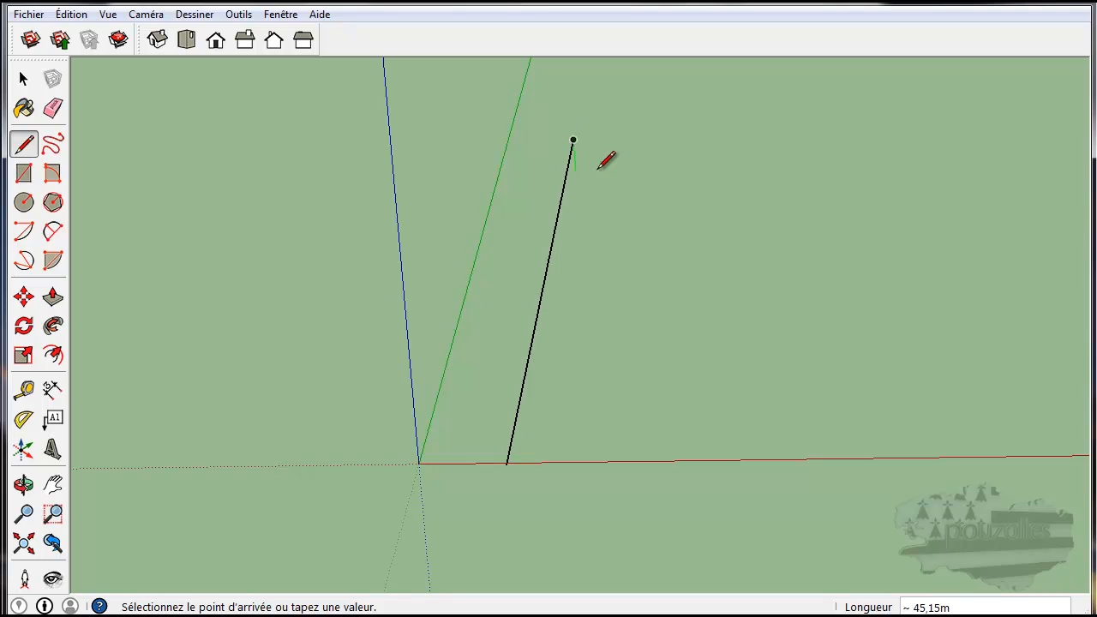
{"action": "key", "text": "Escape"}
- Check the single line's direction against the green axis in the top view, then return to a 3D view
{"action": "mouse_move", "coordinate": [634, 329]}
{"action": "middle_mouse_down"}
{"action": "mouse_move", "coordinate": [678, 301]}
{"action": "mouse_move", "coordinate": [681, 260]}
{"action": "mouse_move", "coordinate": [629, 345]}
{"action": "mouse_move", "coordinate": [622, 339]}
{"action": "middle_mouse_up"}
{"action": "left_click", "coordinate": [186, 40]}
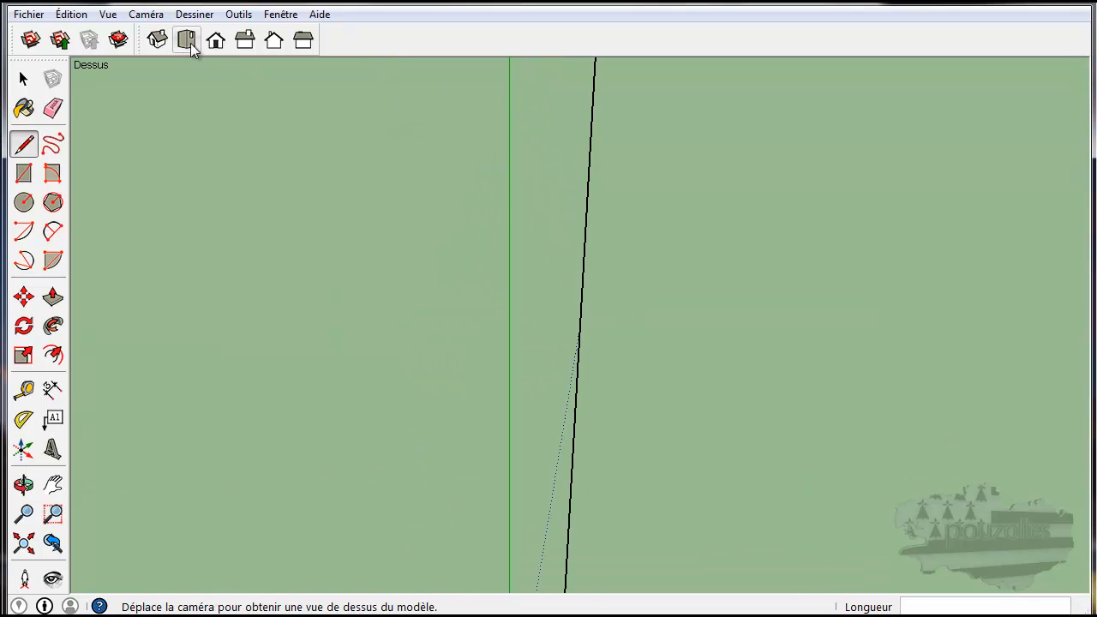
{"action": "scroll", "coordinate": [635, 359], "scroll_direction": "down", "scroll_amount": 2}
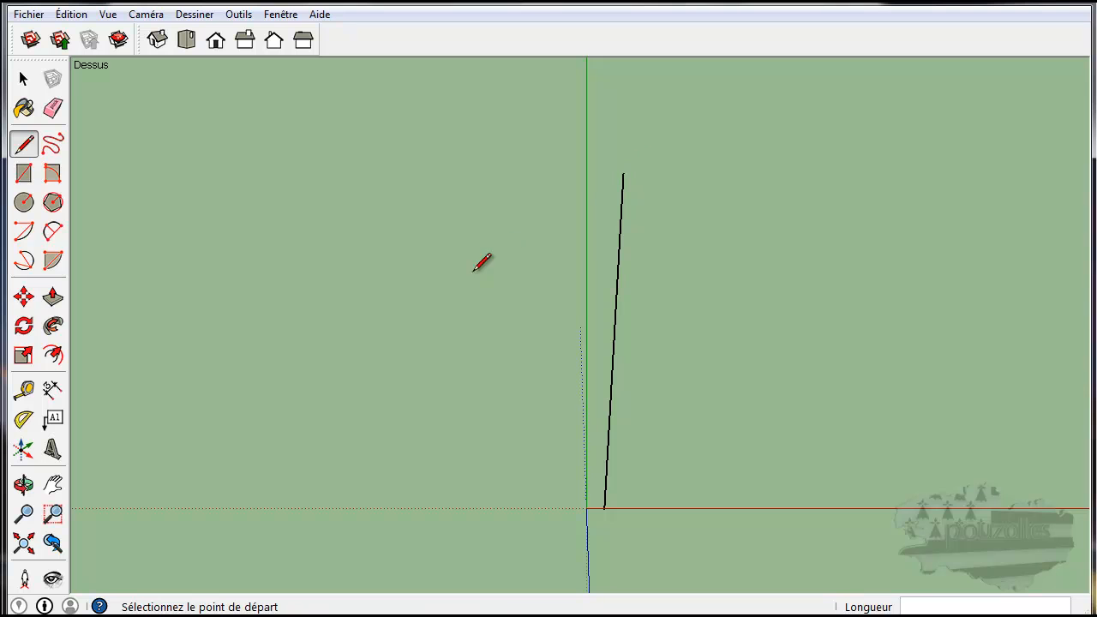
{"action": "left_click", "coordinate": [215, 40]}
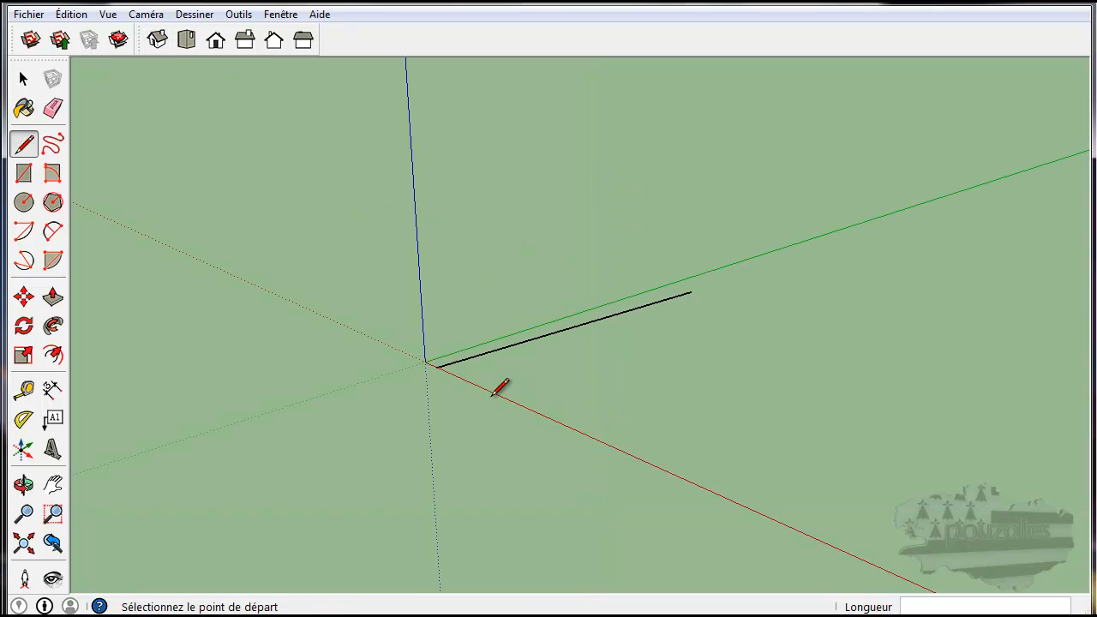
- Draw a second, longer line from the red axis beside the slanted one, running parallel to the green axis
{"action": "left_click_drag", "start_coordinate": [590, 407], "coordinate": [651, 396]}
{"action": "key", "text": "l"}
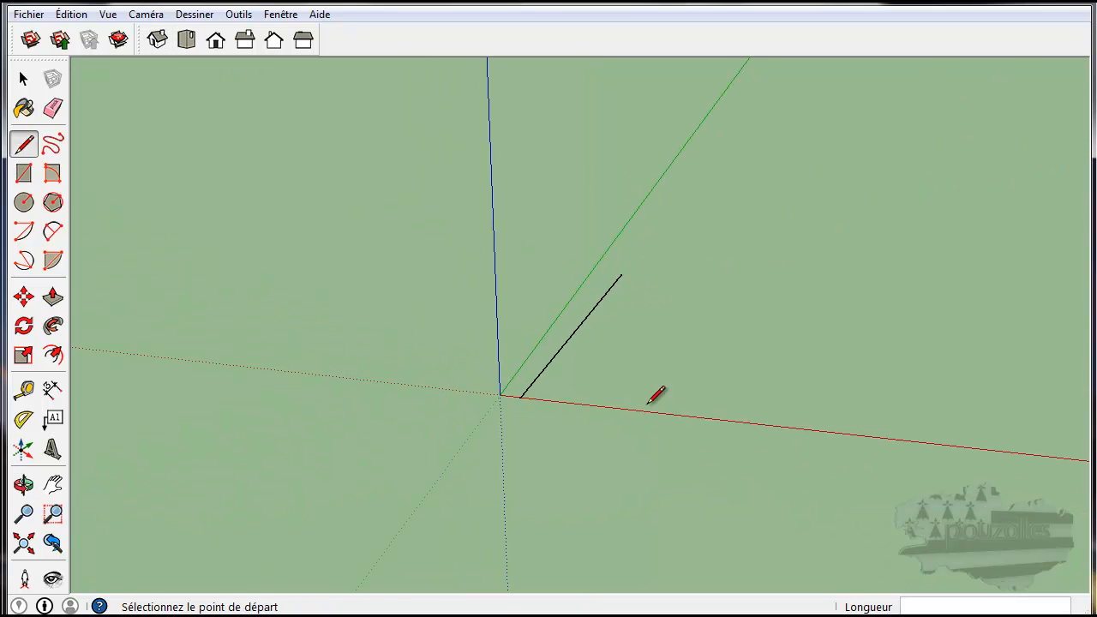
{"action": "left_click", "coordinate": [587, 403]}
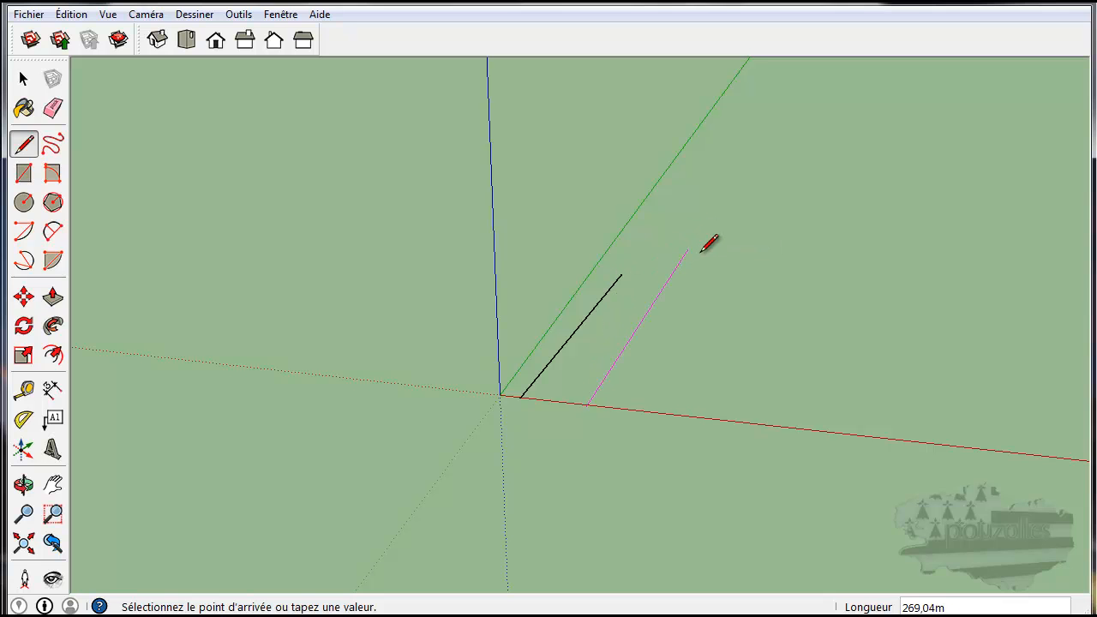
{"action": "left_click", "coordinate": [702, 179]}
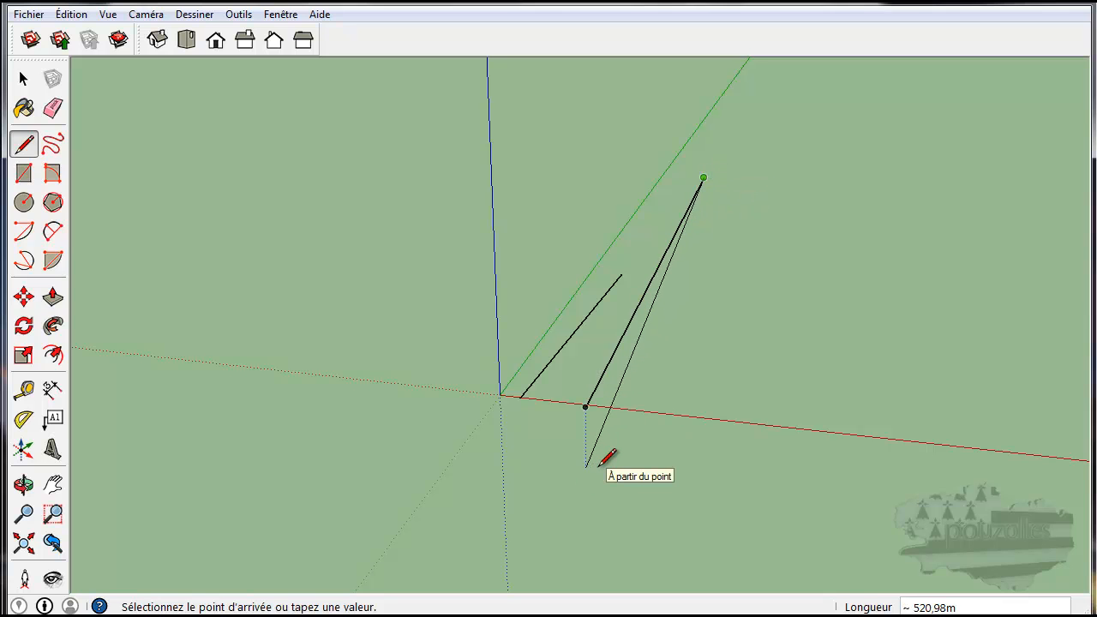
{"action": "key", "text": "Escape"}
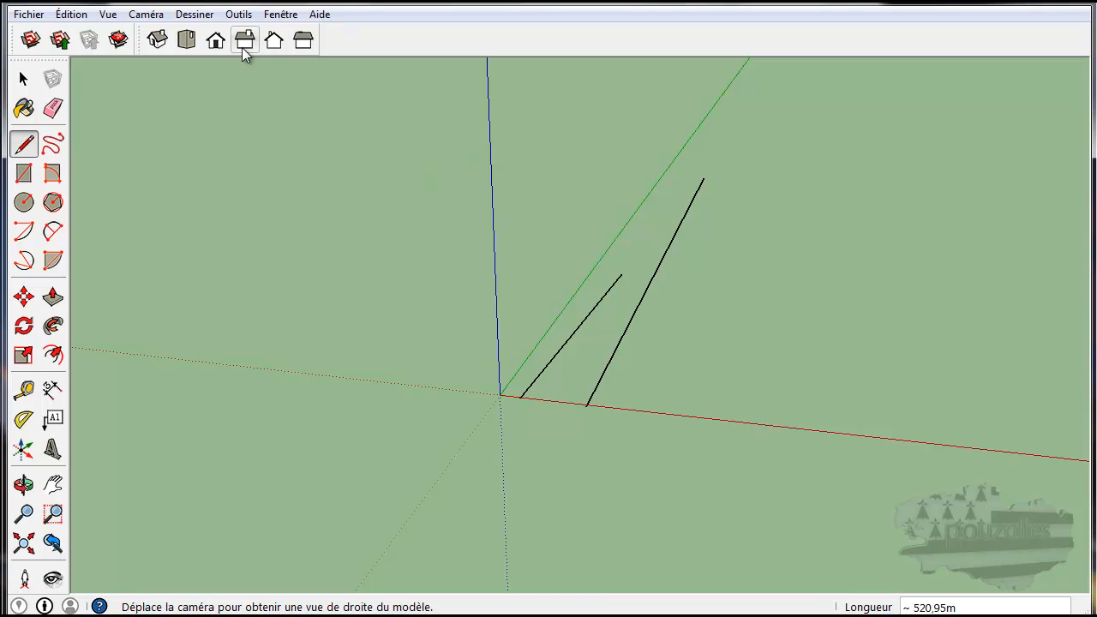
- Compare both lines' directions with the green axis in the top view, then in the isometric view while orbiting
{"action": "left_click", "coordinate": [186, 39]}
{"action": "scroll", "coordinate": [705, 456], "scroll_direction": "down", "scroll_amount": 3}
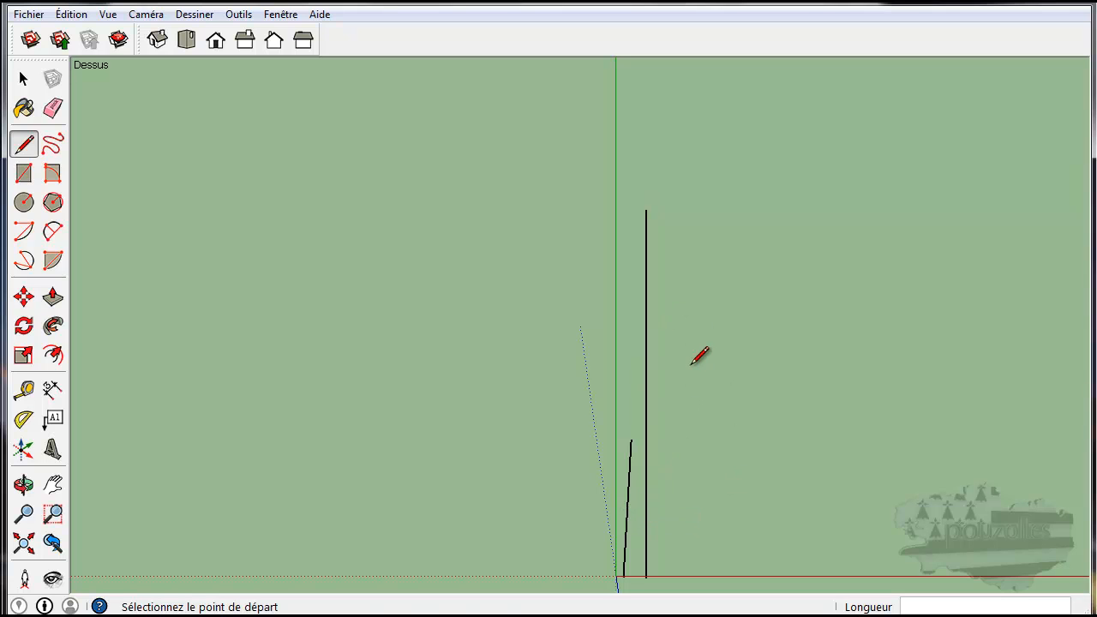
{"action": "left_click", "coordinate": [162, 43]}
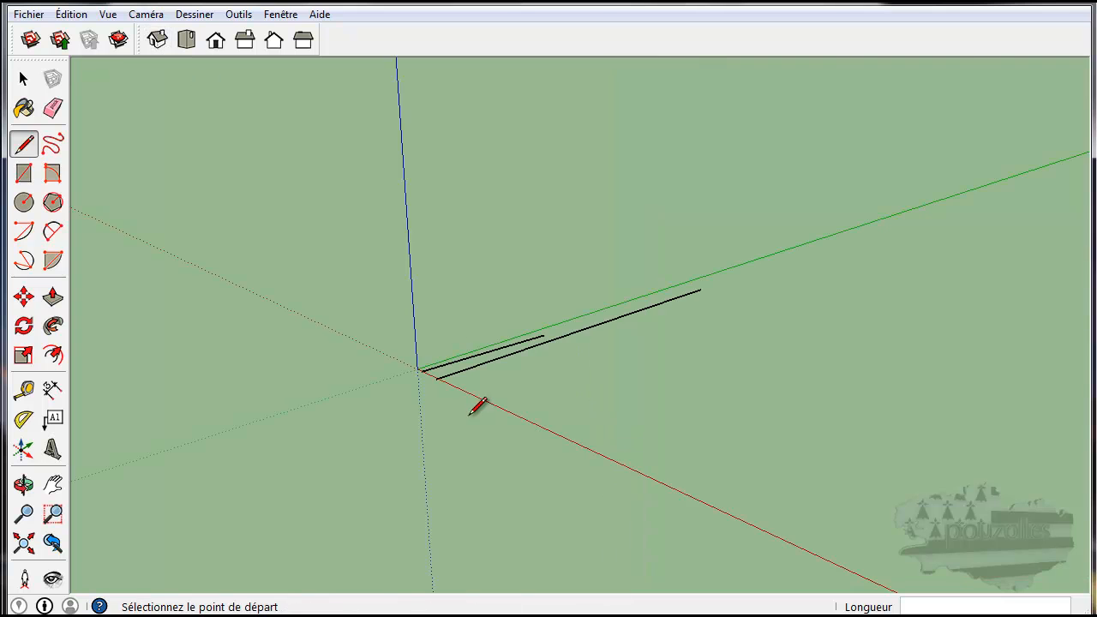
{"action": "mouse_move", "coordinate": [533, 414]}
{"action": "middle_mouse_down"}
{"action": "mouse_move", "coordinate": [615, 443]}
{"action": "mouse_move", "coordinate": [766, 466]}
{"action": "mouse_move", "coordinate": [804, 459]}
{"action": "mouse_move", "coordinate": [783, 435]}
{"action": "mouse_move", "coordinate": [791, 448]}
{"action": "mouse_move", "coordinate": [777, 466]}
{"action": "mouse_move", "coordinate": [629, 509]}
{"action": "mouse_move", "coordinate": [583, 549]}
{"action": "mouse_move", "coordinate": [509, 546]}
{"action": "mouse_move", "coordinate": [588, 561]}
{"action": "mouse_move", "coordinate": [811, 480]}
{"action": "mouse_move", "coordinate": [840, 433]}
{"action": "mouse_move", "coordinate": [774, 396]}
{"action": "mouse_move", "coordinate": [742, 455]}
{"action": "mouse_move", "coordinate": [800, 465]}
{"action": "middle_mouse_up"}
{"action": "key", "text": "l"}
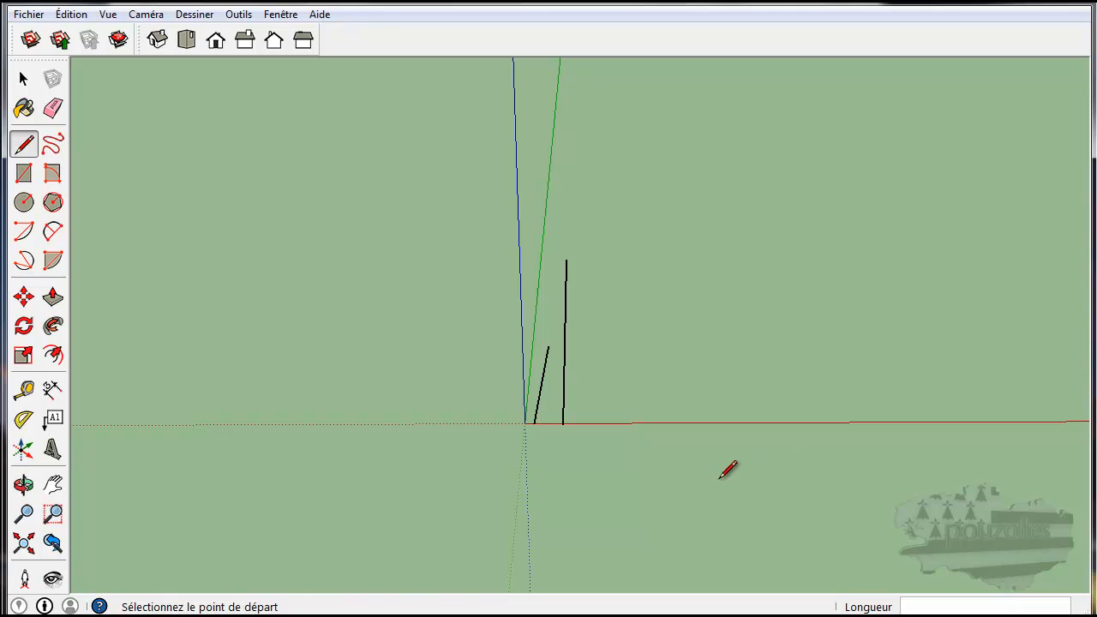